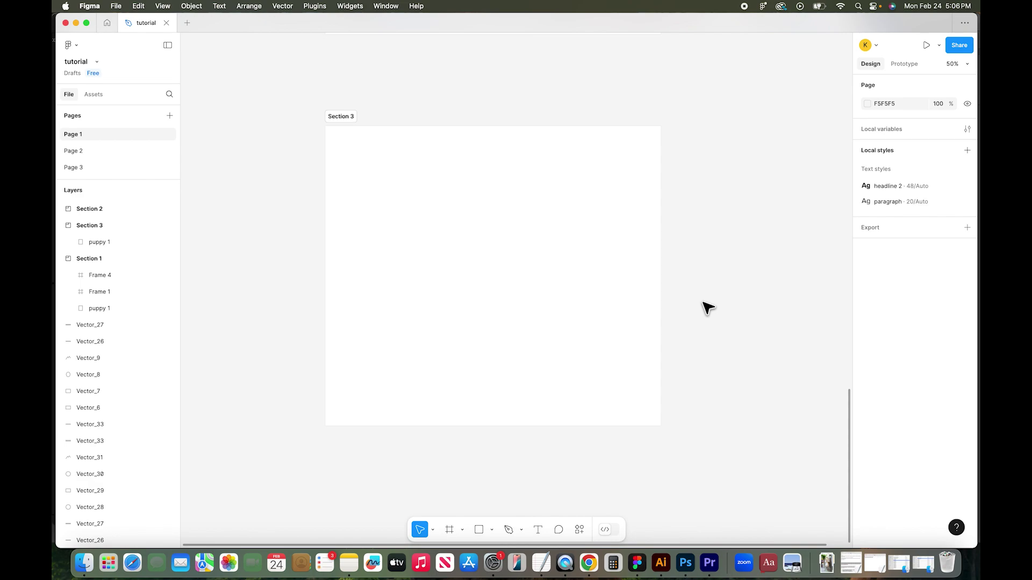
Step: Switch to the Frame tool so the frame size presets appear
click(449, 529)
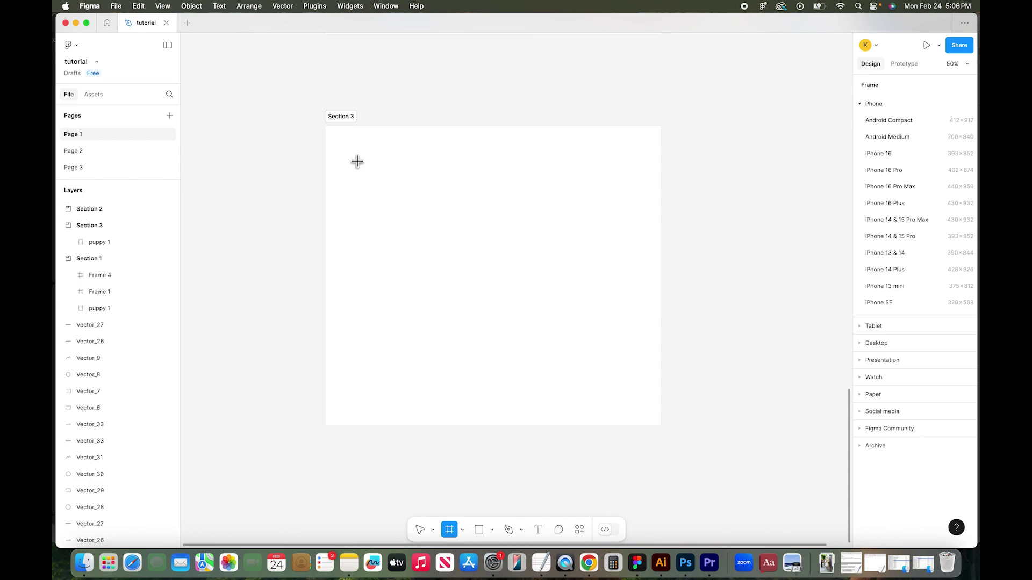
Step: Draw a square frame in Section 3 and fill it with the uploaded cat photo
drag(360, 163, 468, 271)
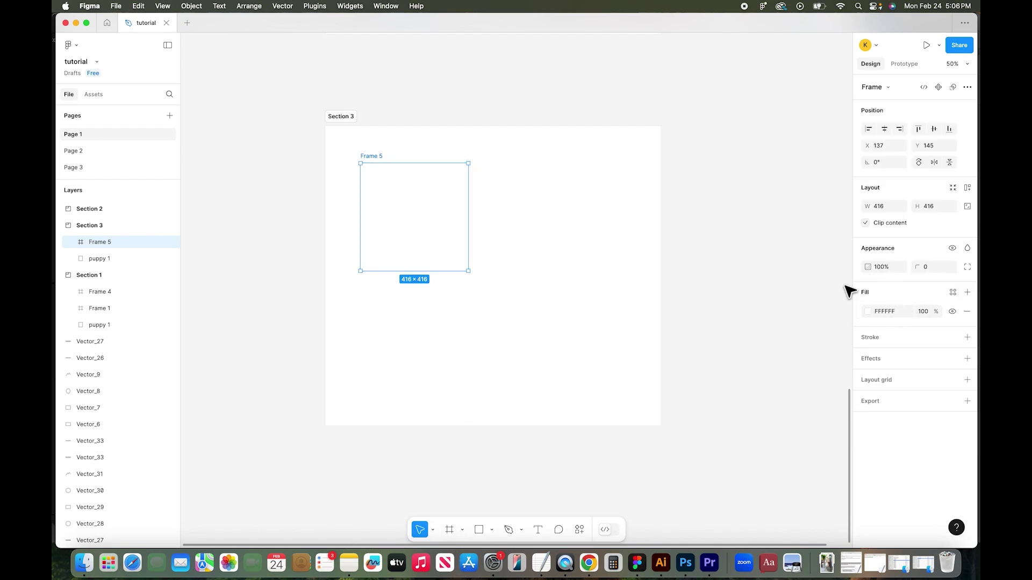
click(868, 312)
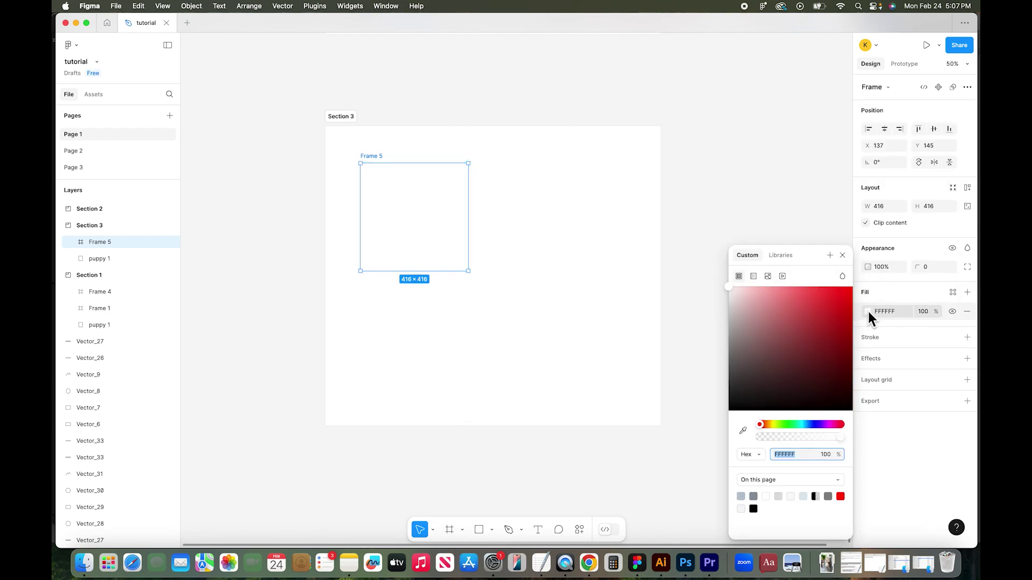
click(767, 276)
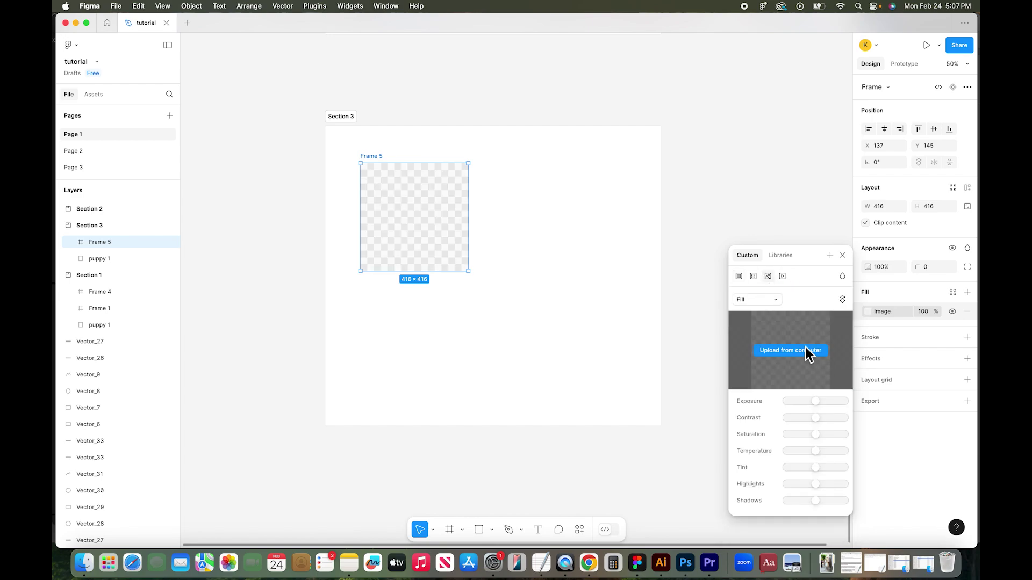
click(840, 367)
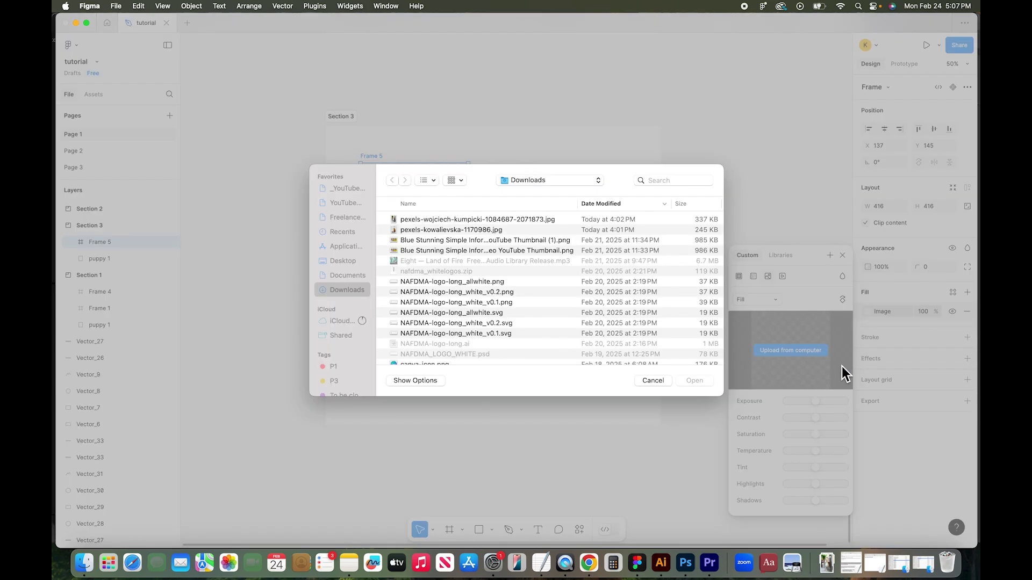
click(459, 229)
click(699, 381)
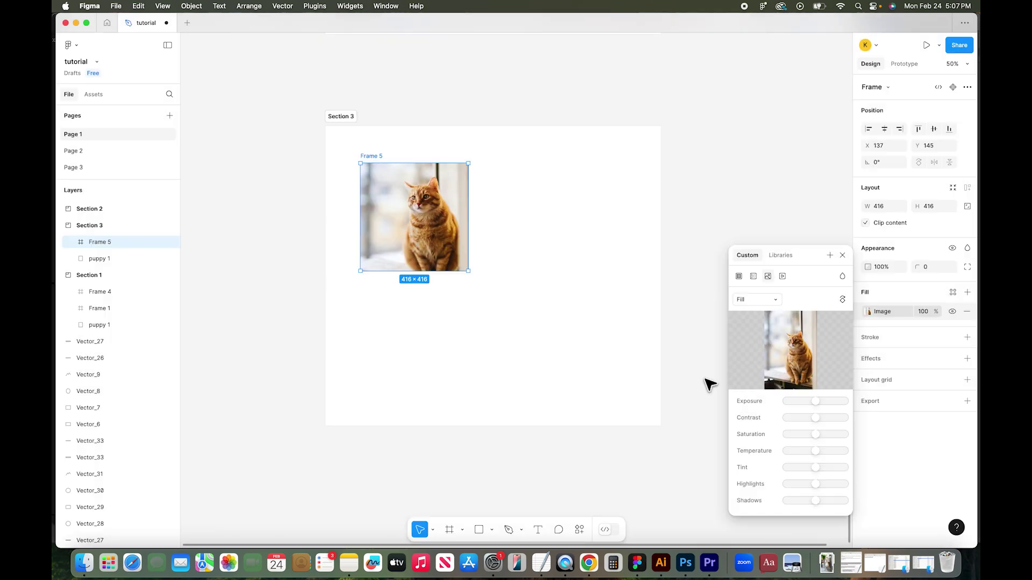
Step: Set the image to Crop, enlarge and reposition the cat, and zoom to 100%
click(753, 300)
click(762, 325)
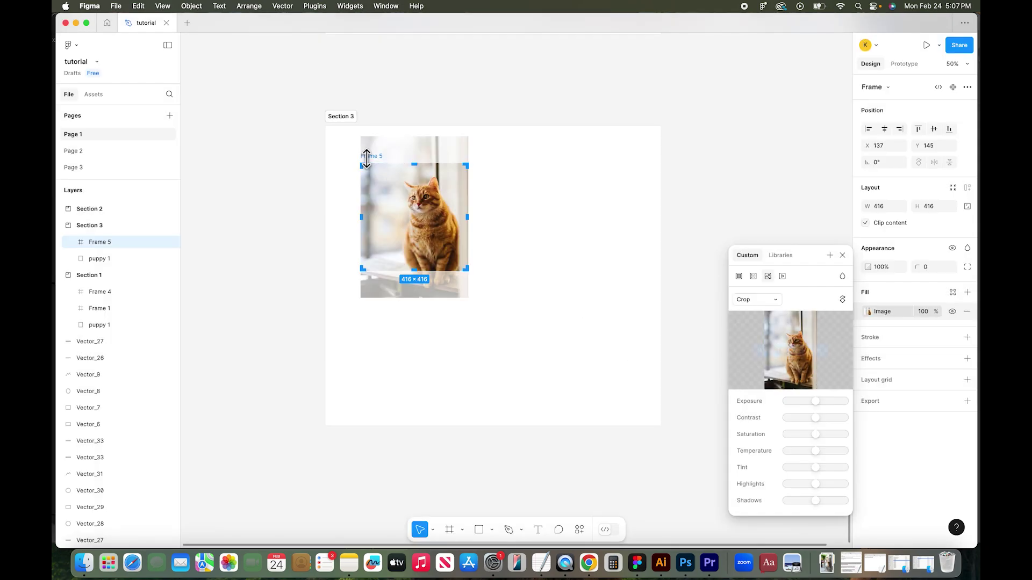
click(765, 299)
click(765, 302)
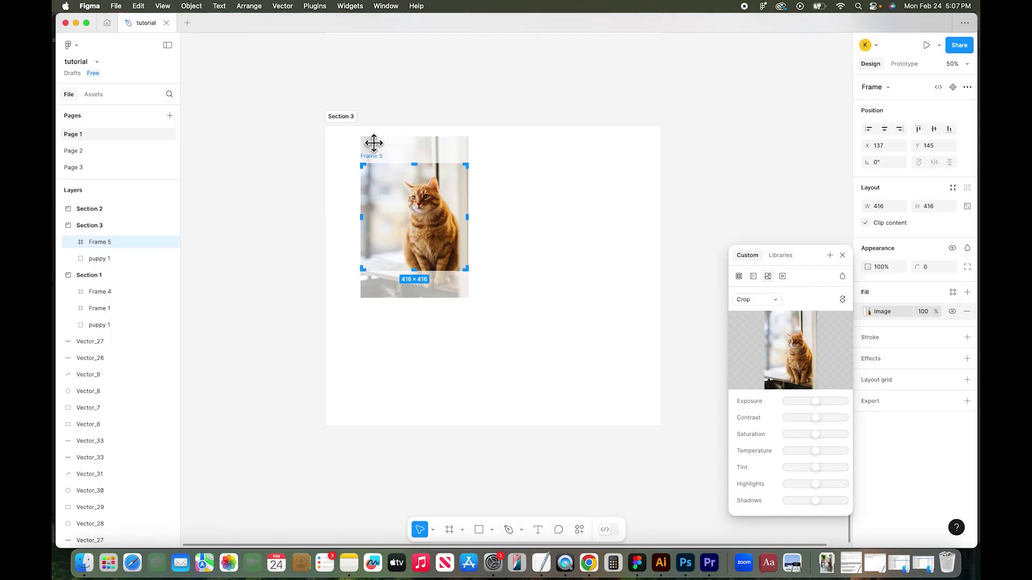
drag(361, 137, 333, 114)
drag(414, 141, 446, 154)
key(Escape)
key(Escape)
scroll(457, 194, up, 3)
Step: Add a 'Headline Here' text box to the right of the cat photo
click(537, 530)
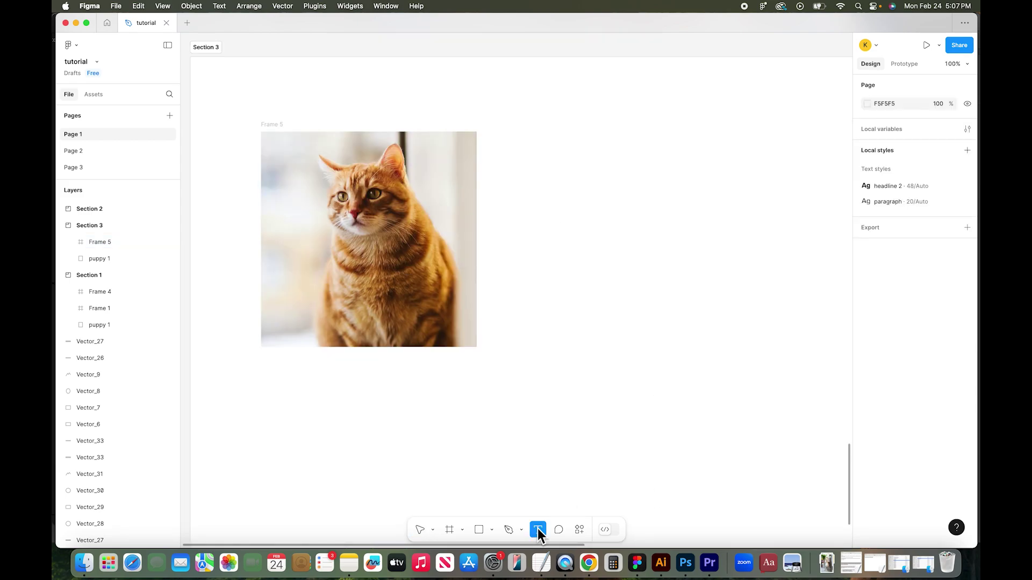
drag(504, 156, 740, 221)
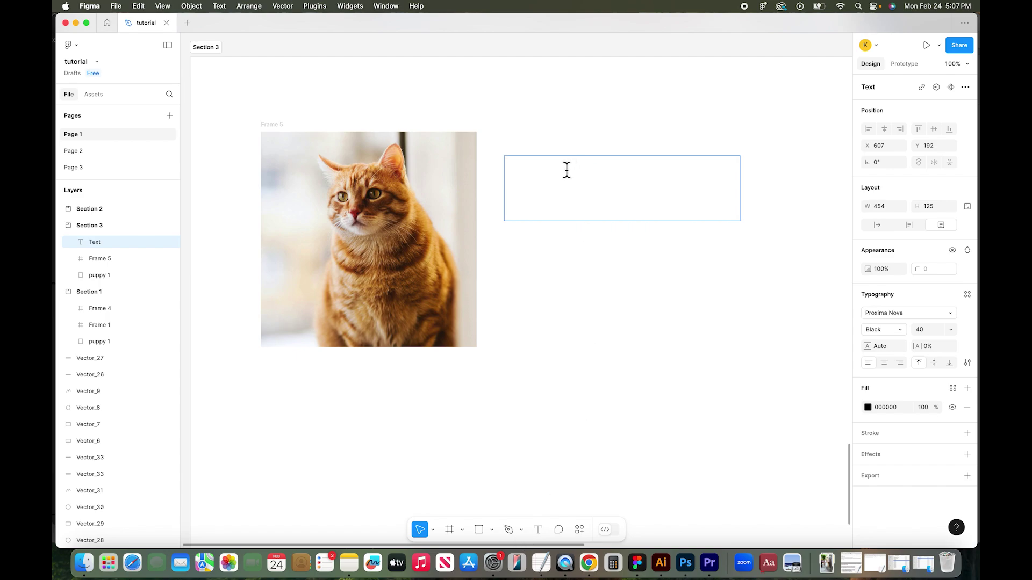
text(Headline)
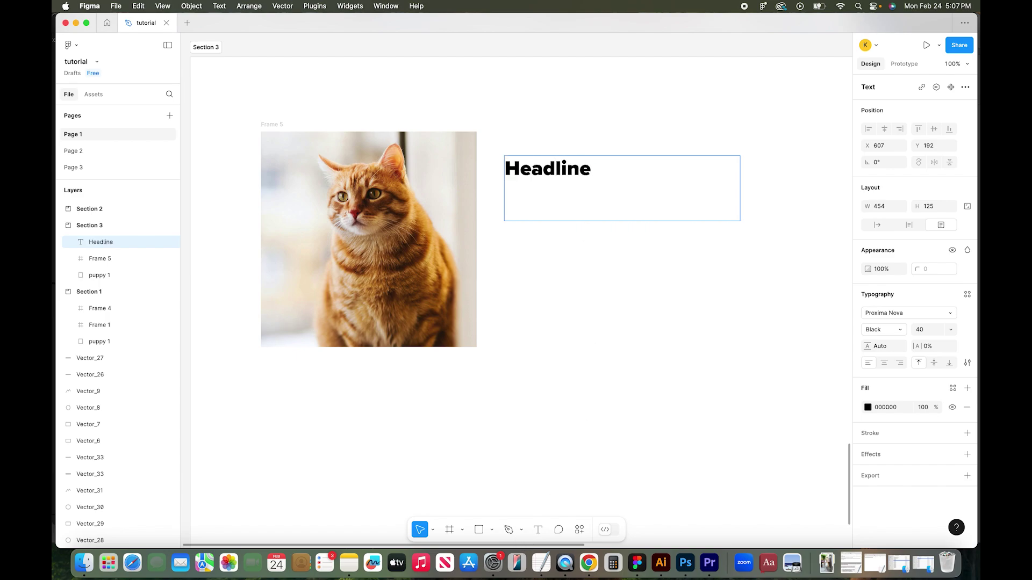
text( Here)
triple_click(575, 173)
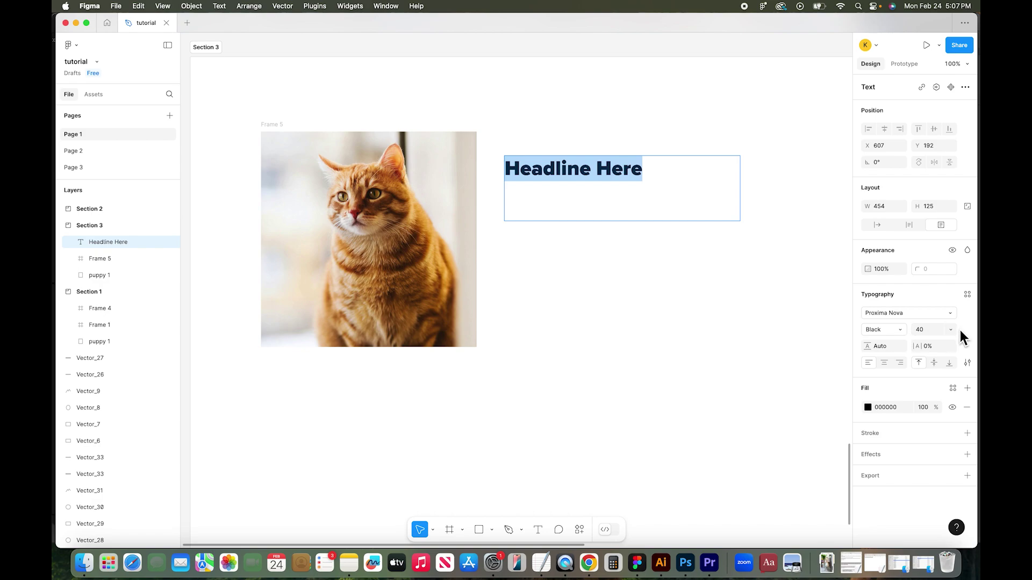
key(Escape)
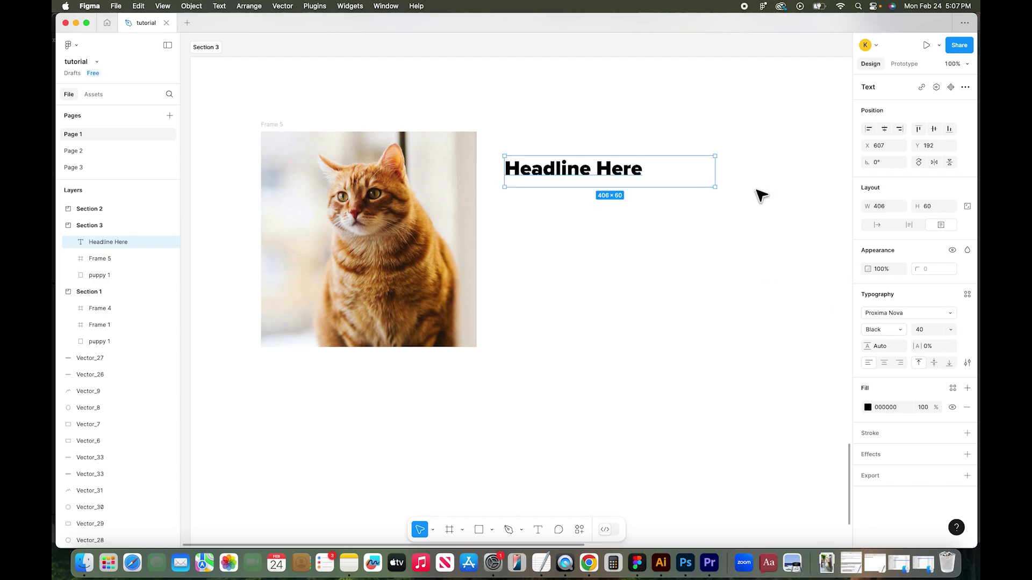
Step: Duplicate the headline below itself and set the copy to Regular weight, size 20
click(753, 195)
click(601, 169)
drag(601, 168, 604, 222)
double_click(603, 221)
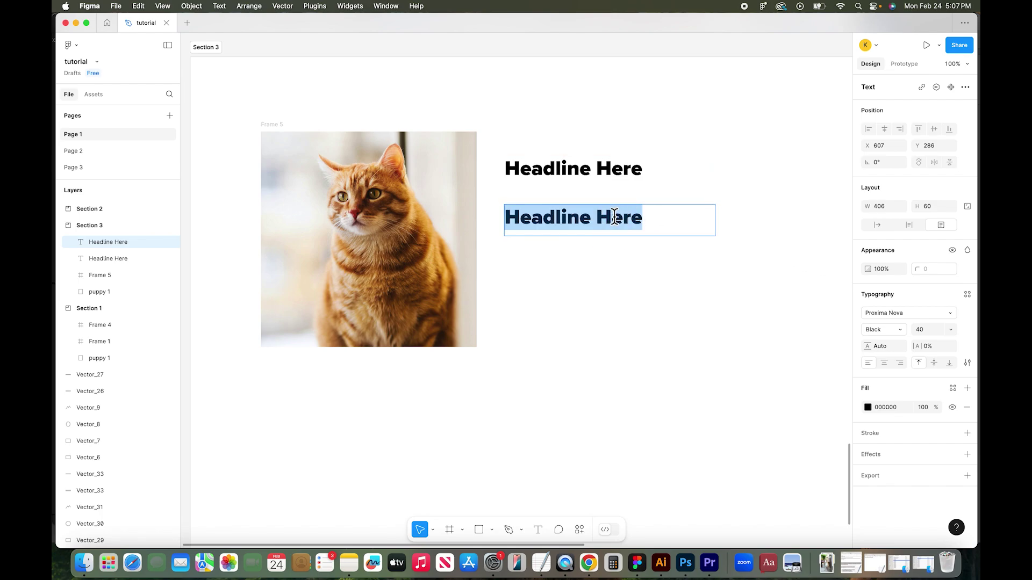
click(898, 326)
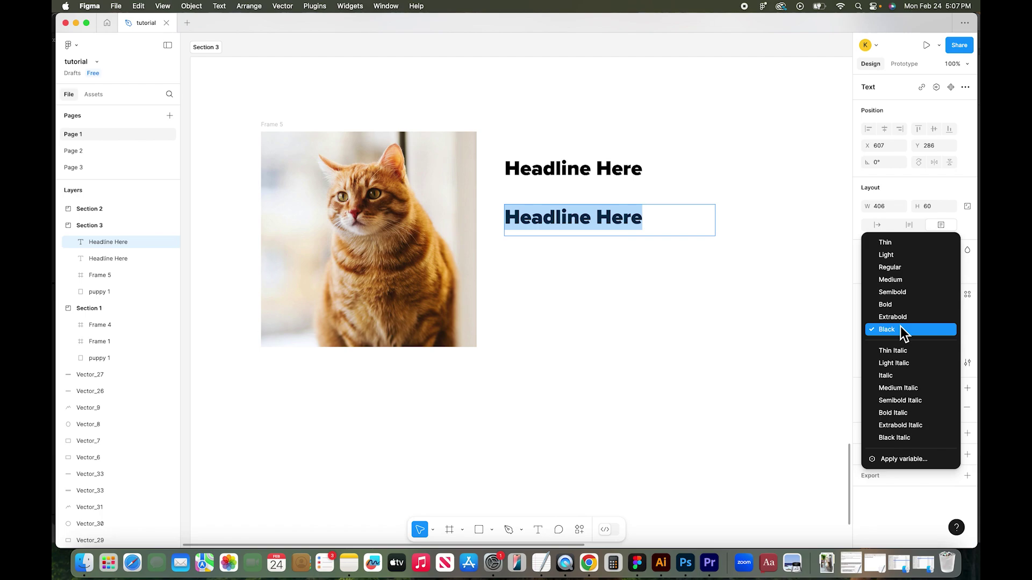
click(899, 267)
click(950, 330)
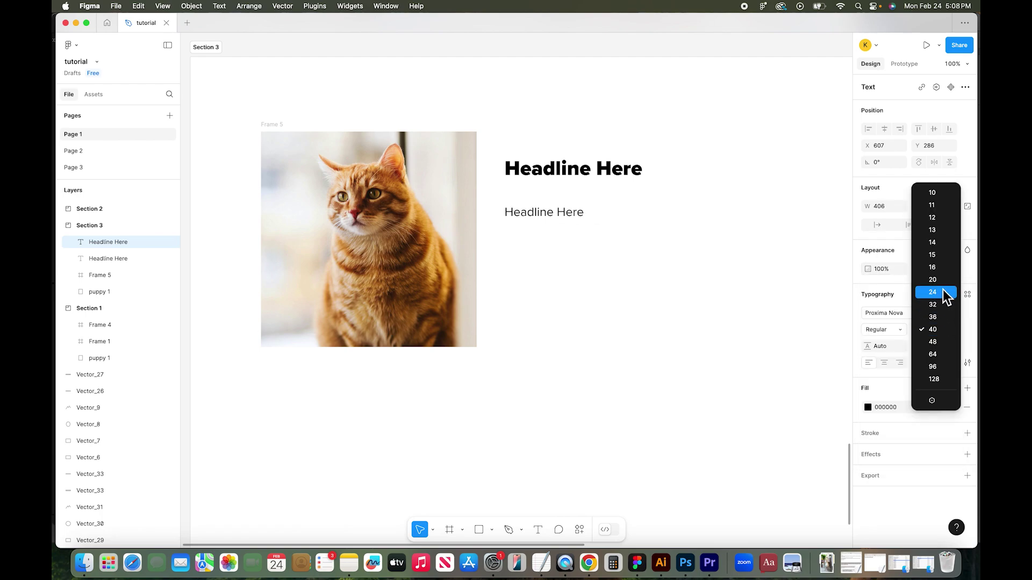
click(943, 283)
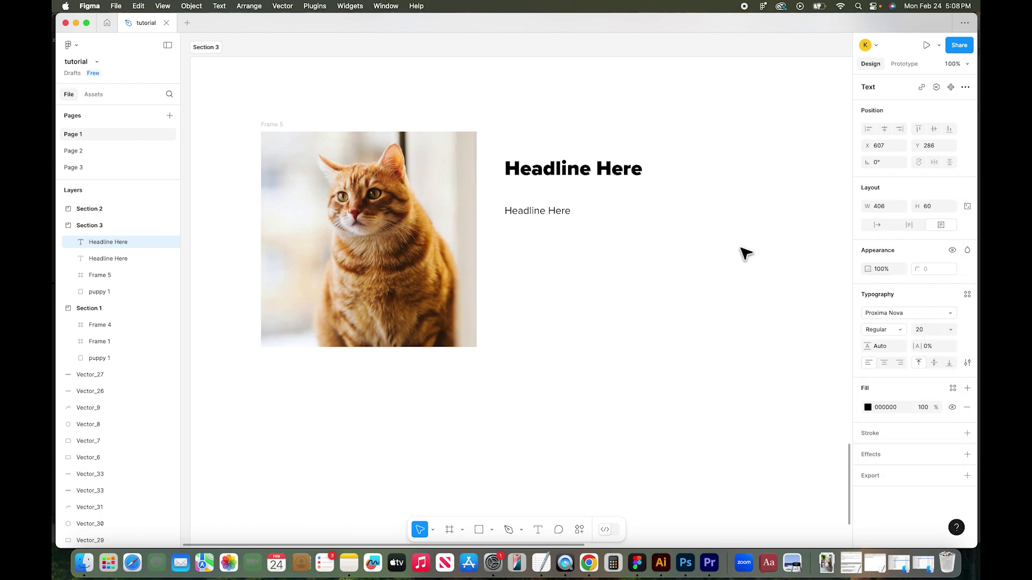
double_click(524, 211)
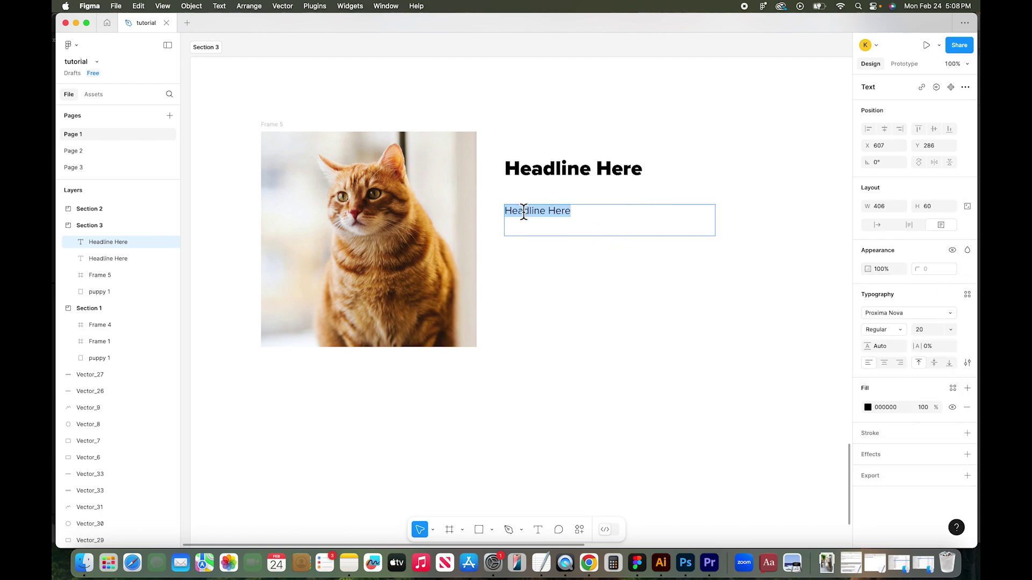
Step: Fill the smaller text with Lorem Ipsum plugin sentences and duplicate the paragraph below
click(310, 6)
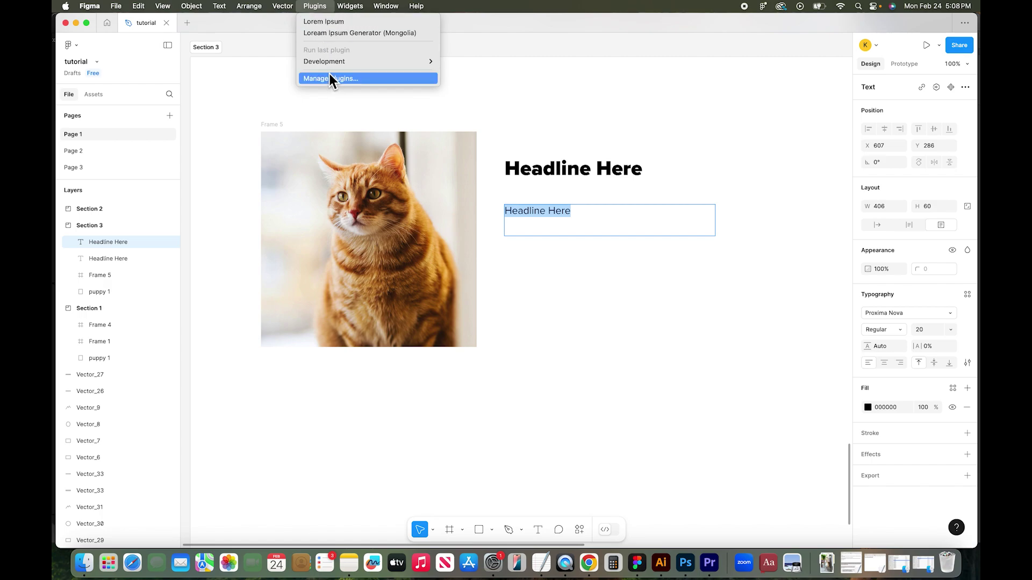
click(324, 21)
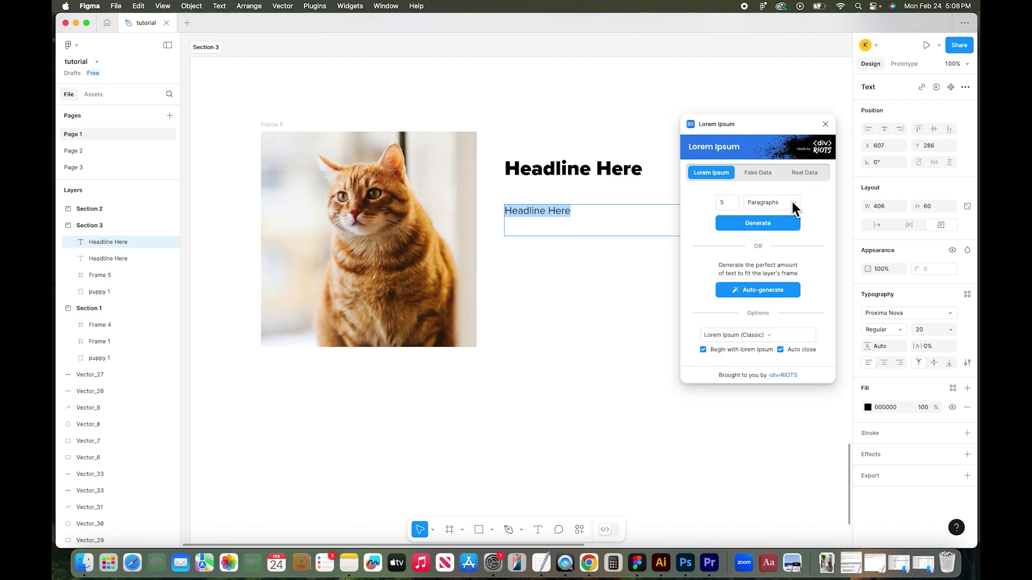
click(794, 206)
click(766, 191)
click(757, 223)
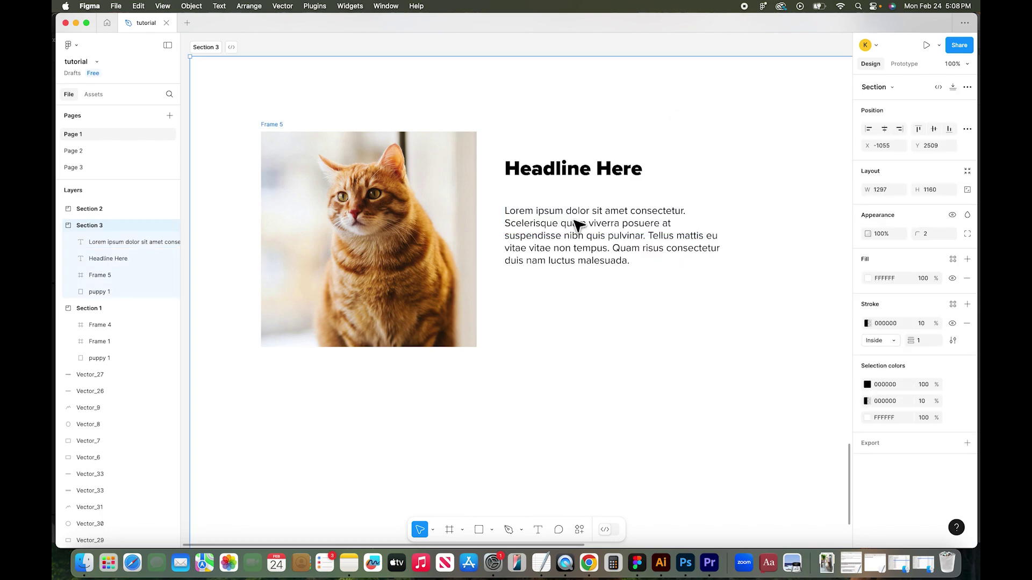
drag(583, 229, 584, 321)
Step: Change the duplicate paragraph to 'CTA LINK HERE' and give it Underline decoration
double_click(617, 329)
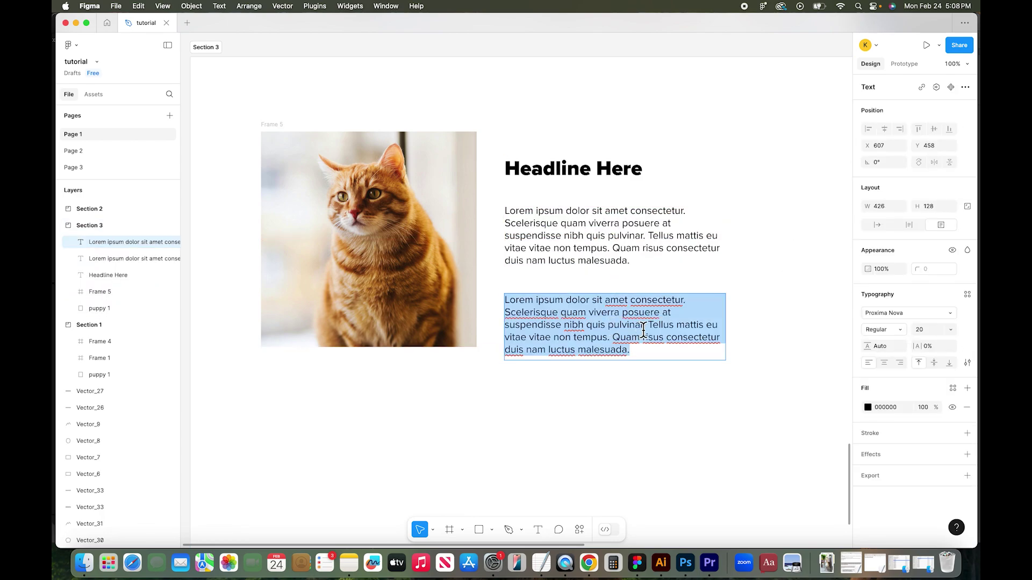
text(C)
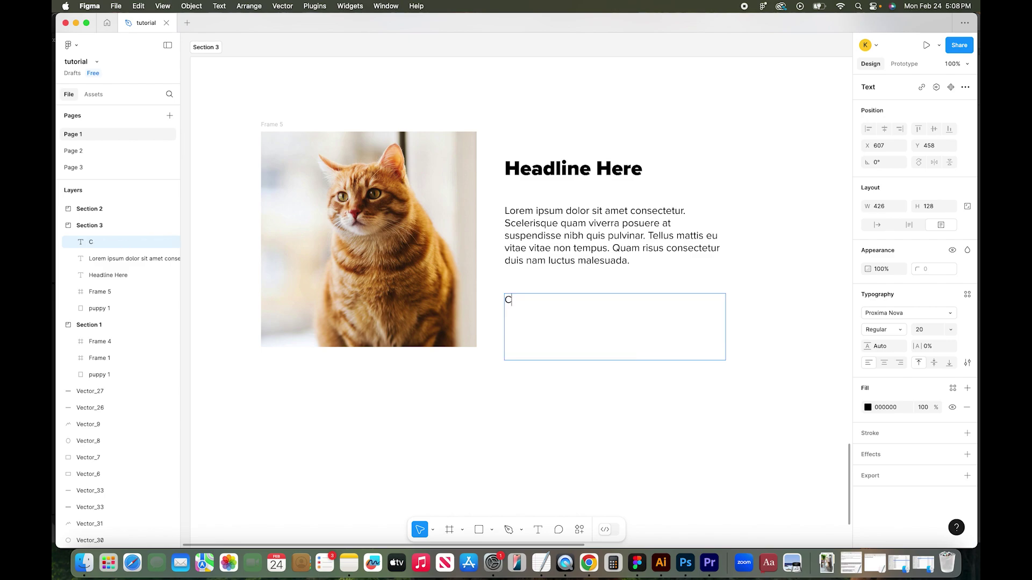
text(TA LINK HERE)
key(super+a)
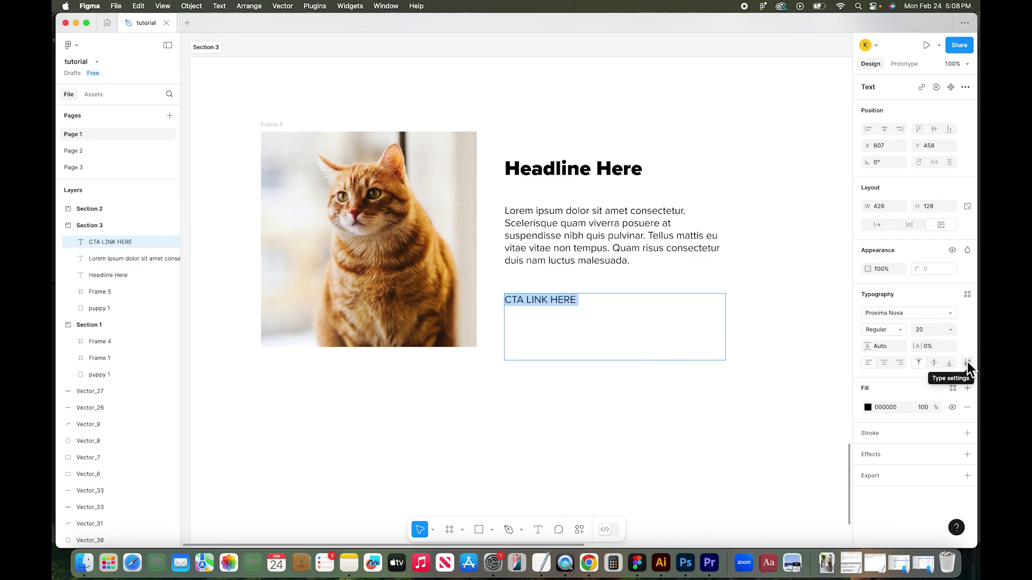
click(968, 364)
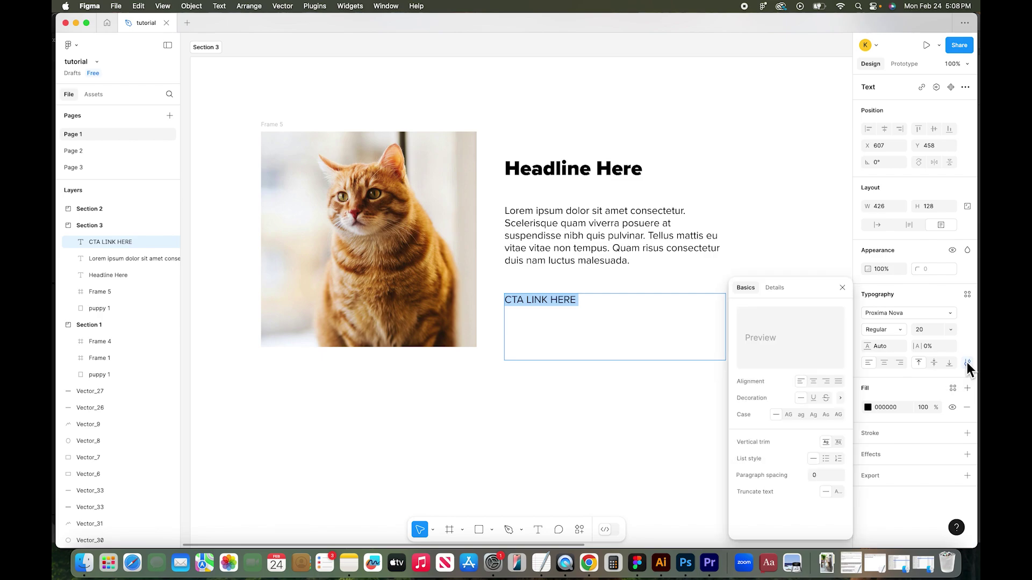
click(919, 359)
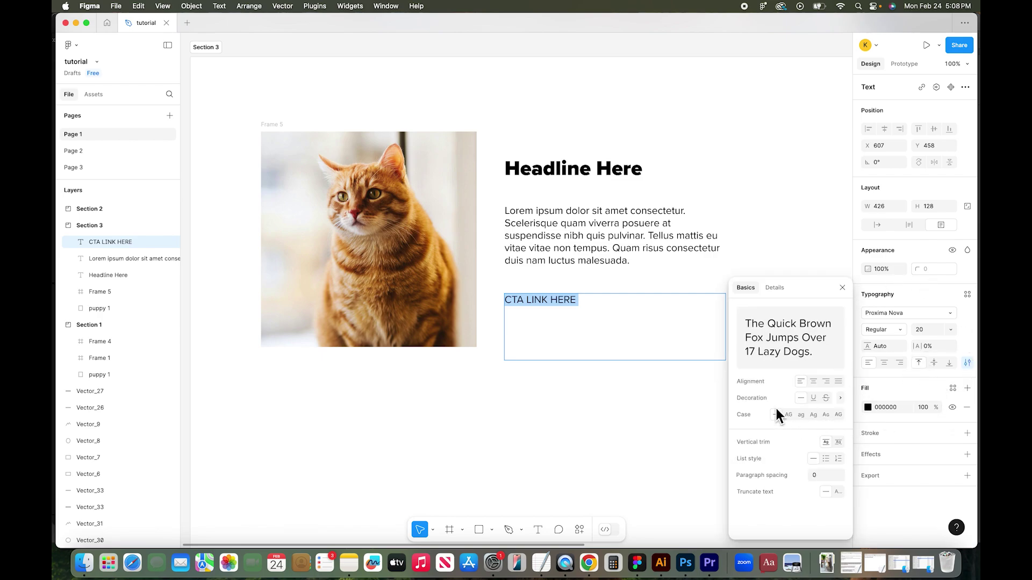
click(814, 397)
click(664, 373)
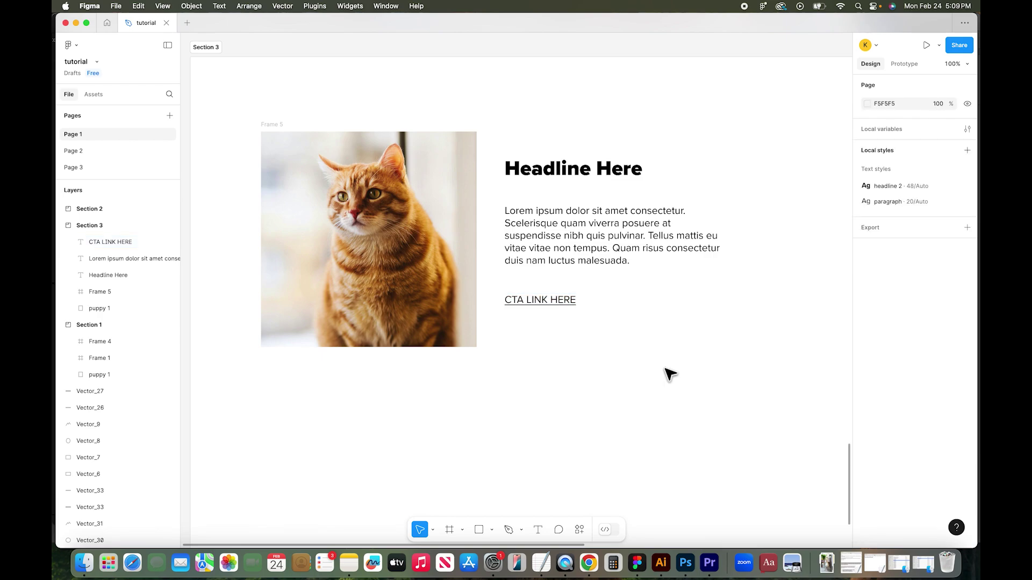
Step: Select the headline, body paragraph and CTA text in turn
scroll(667, 374, left, 2)
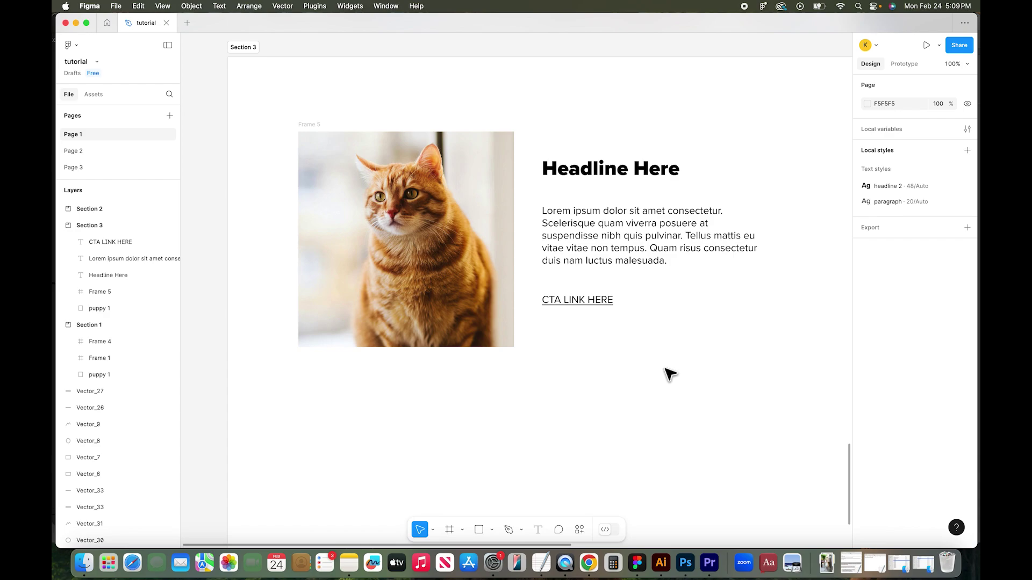
click(603, 174)
click(584, 247)
click(582, 313)
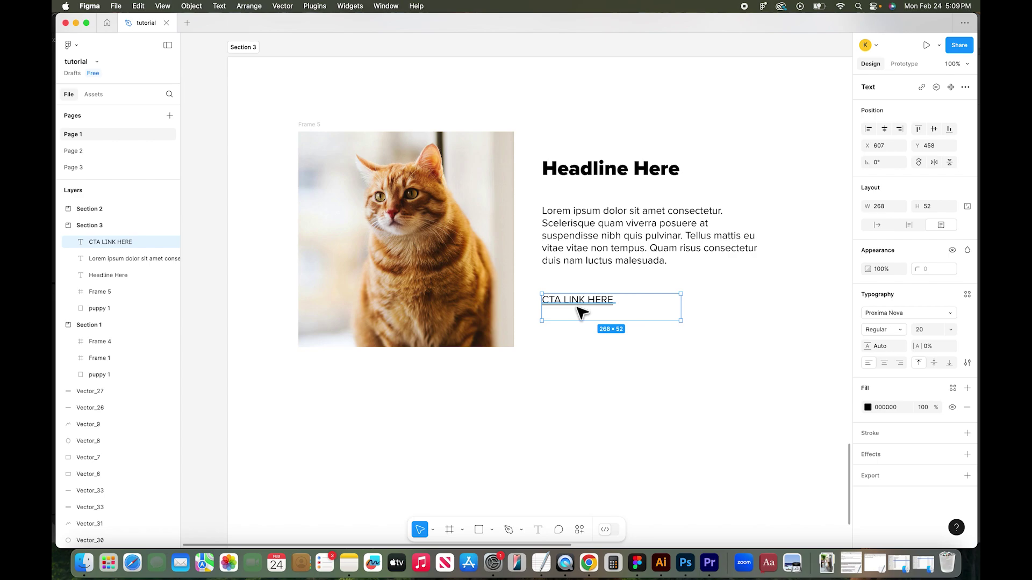
Step: Frame the three texts as Frame 6, add auto layout, and set item spacing to 20
drag(800, 378, 576, 153)
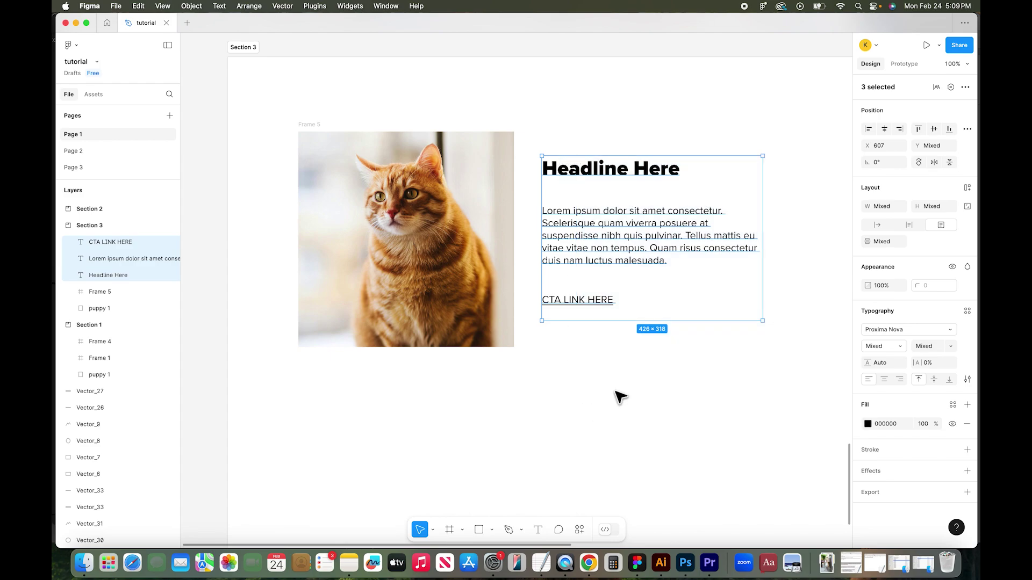
key(shift+a)
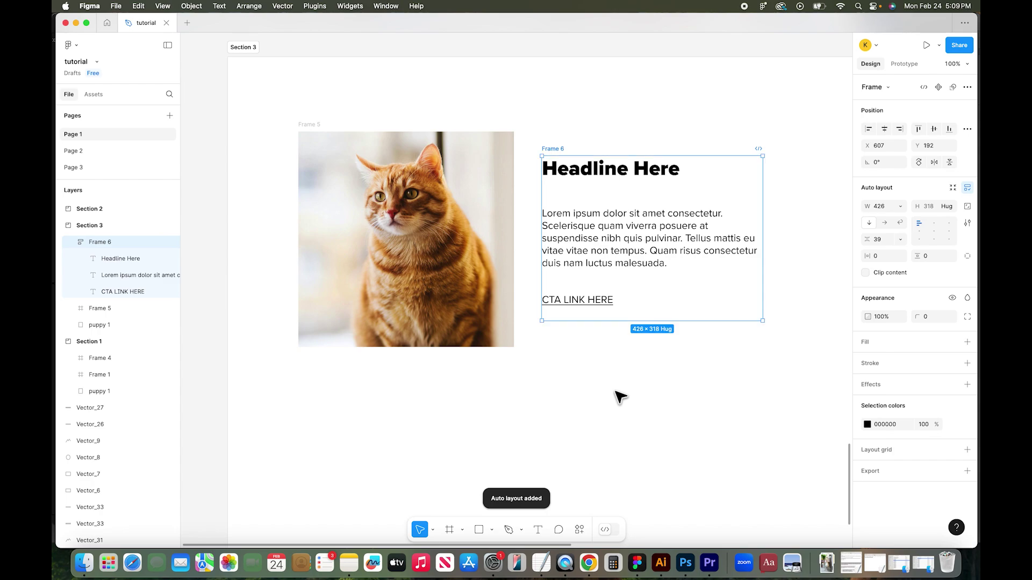
key(super+z)
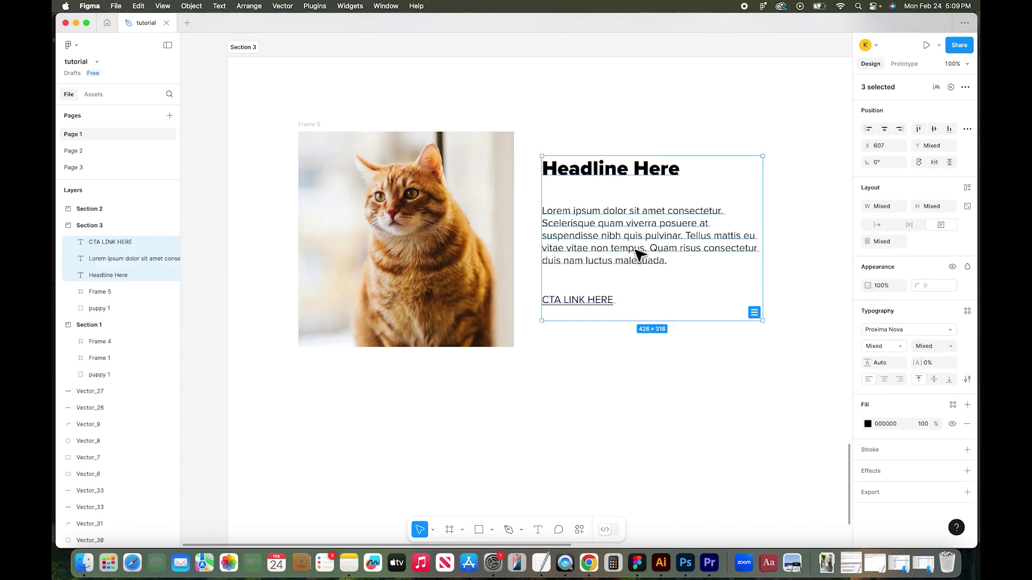
right_click(637, 246)
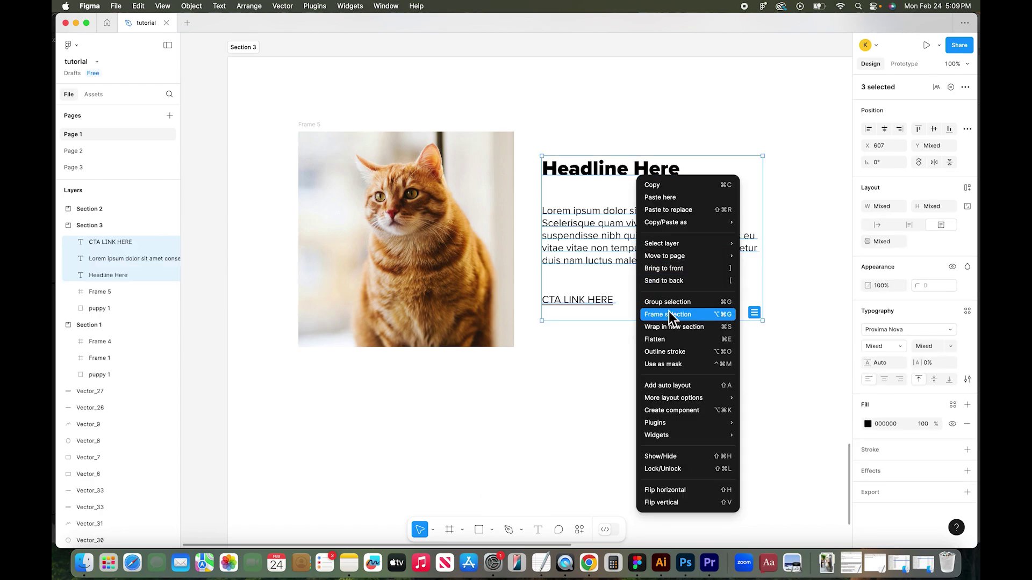
click(670, 315)
right_click(641, 240)
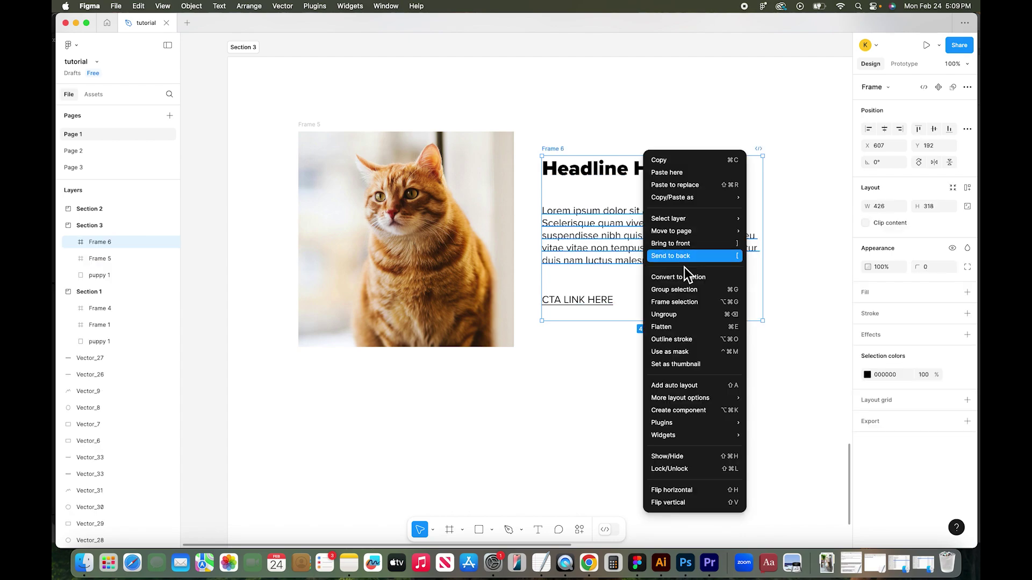
click(678, 386)
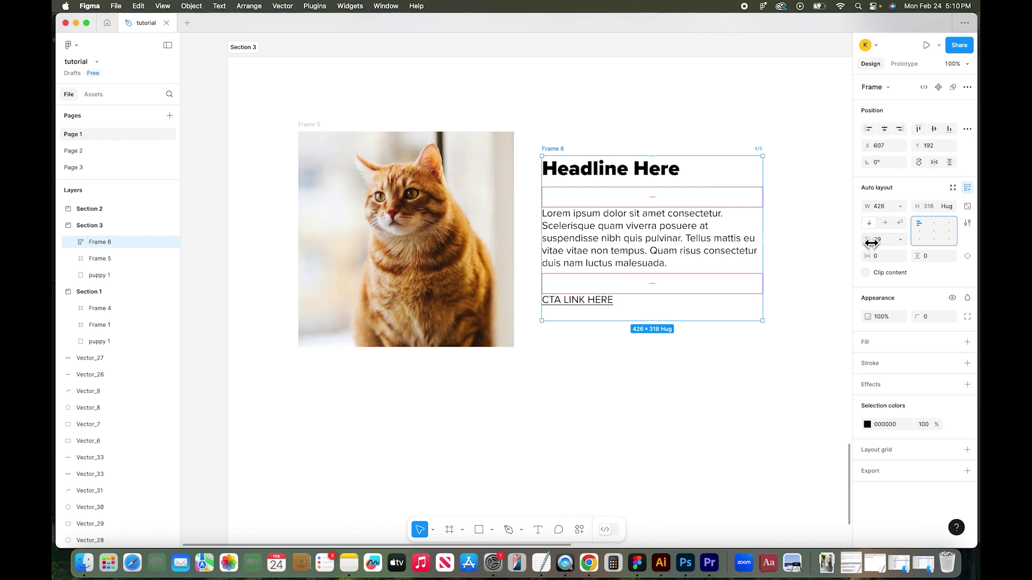
drag(867, 239, 867, 242)
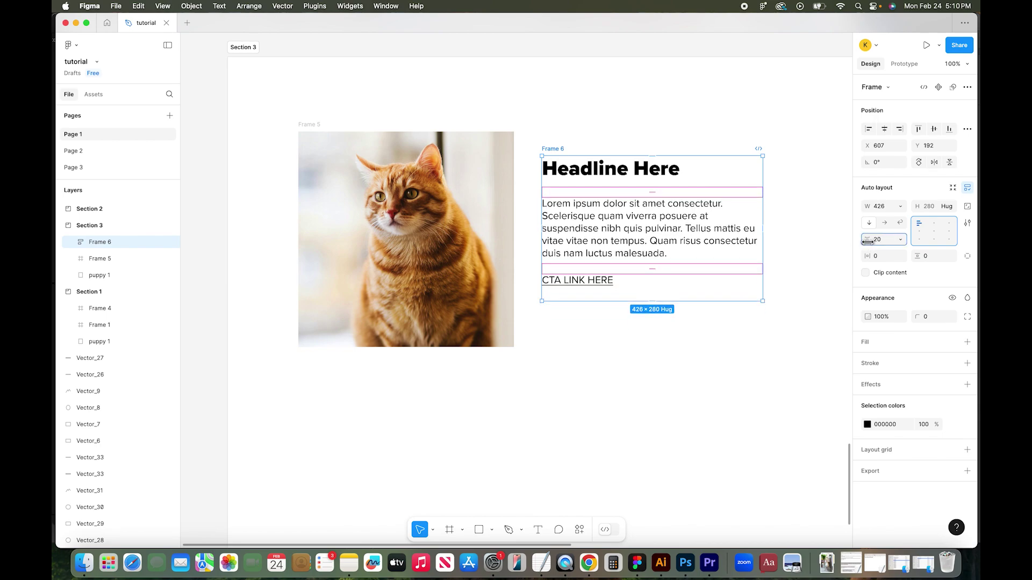
click(726, 341)
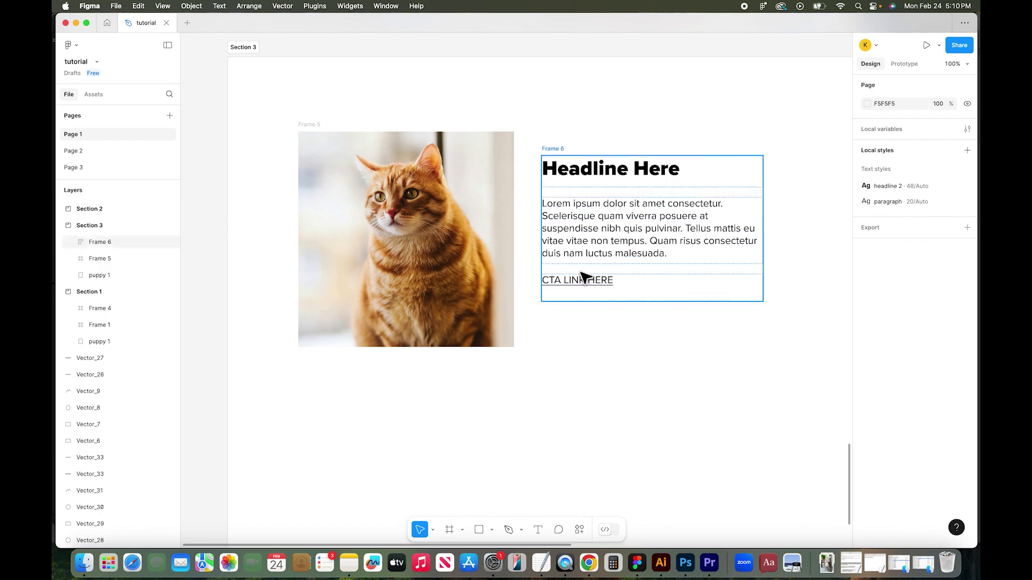
click(618, 175)
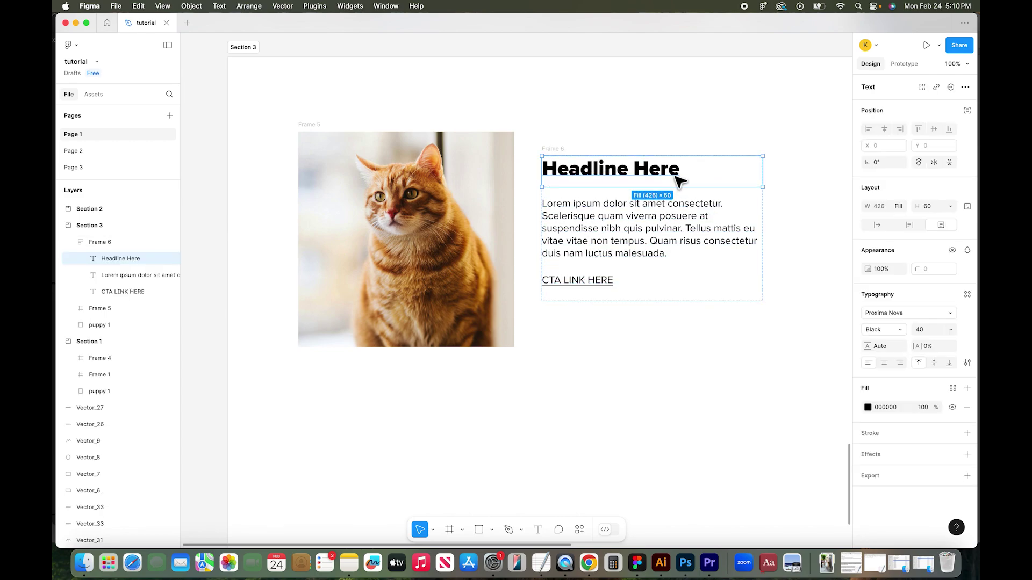
Step: Set the headline and lorem paragraph heights to Hug contents, leaving Frame 6 at 426 × 233
click(611, 286)
click(618, 247)
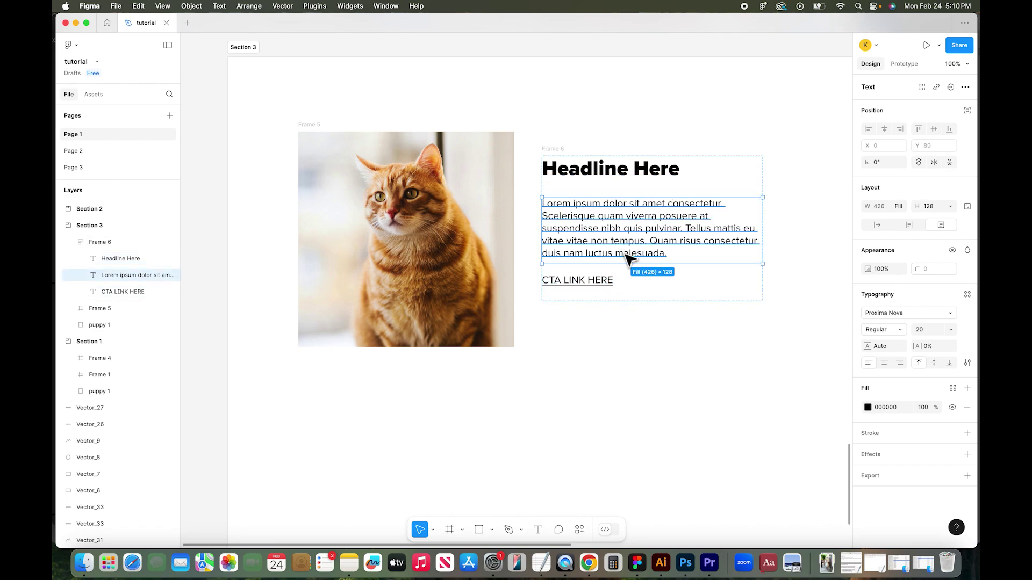
click(647, 174)
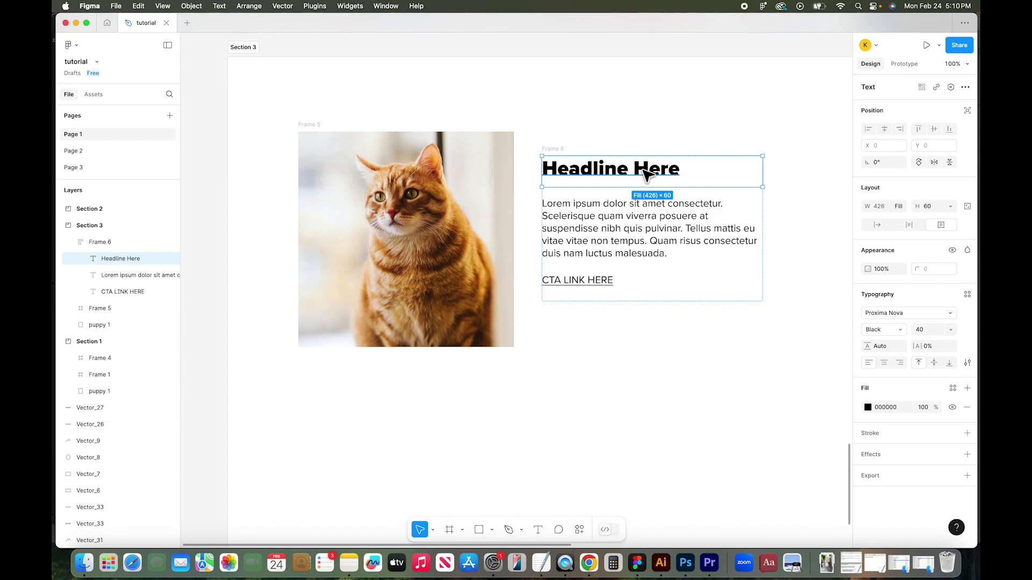
click(949, 207)
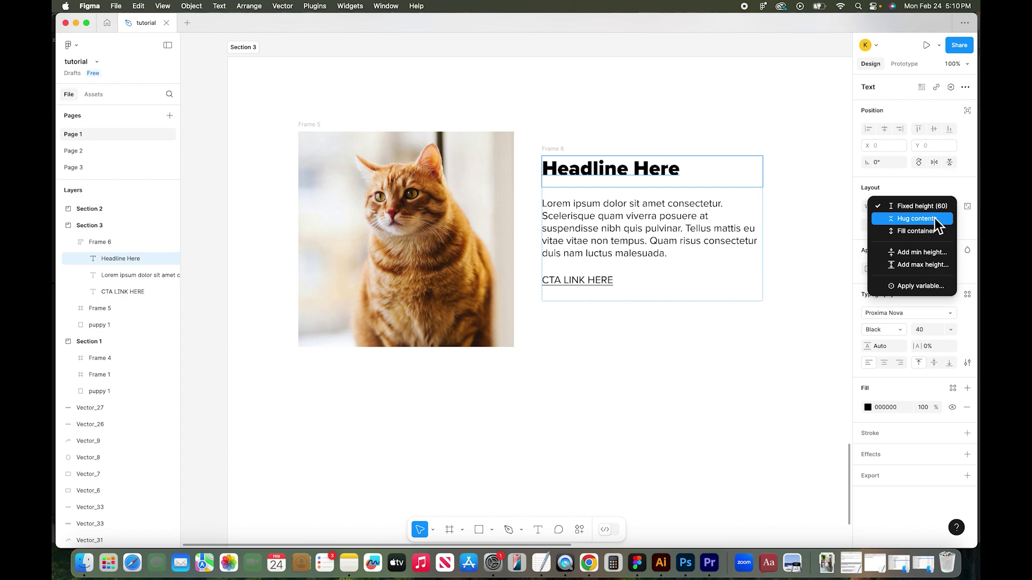
click(936, 220)
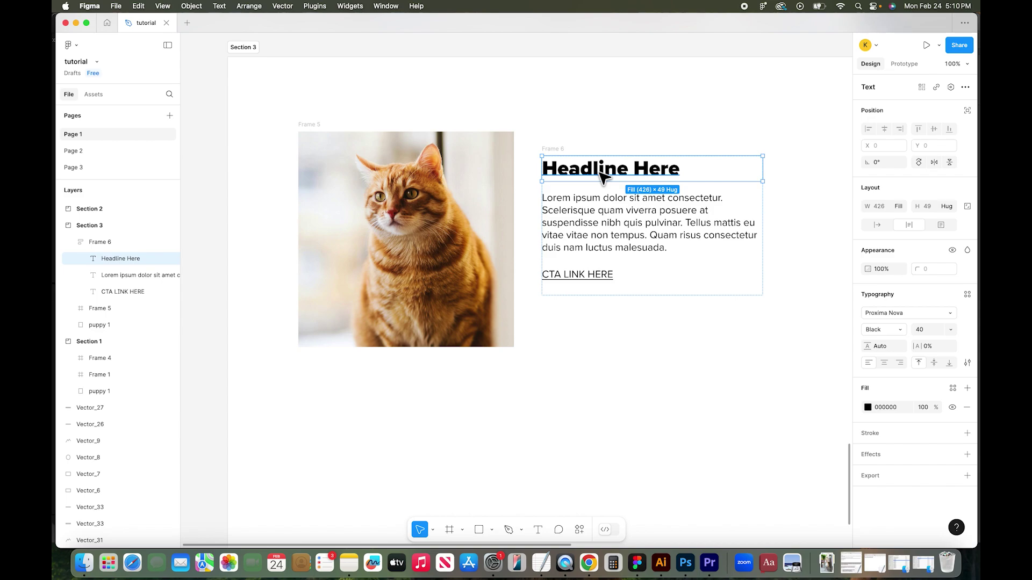
click(645, 209)
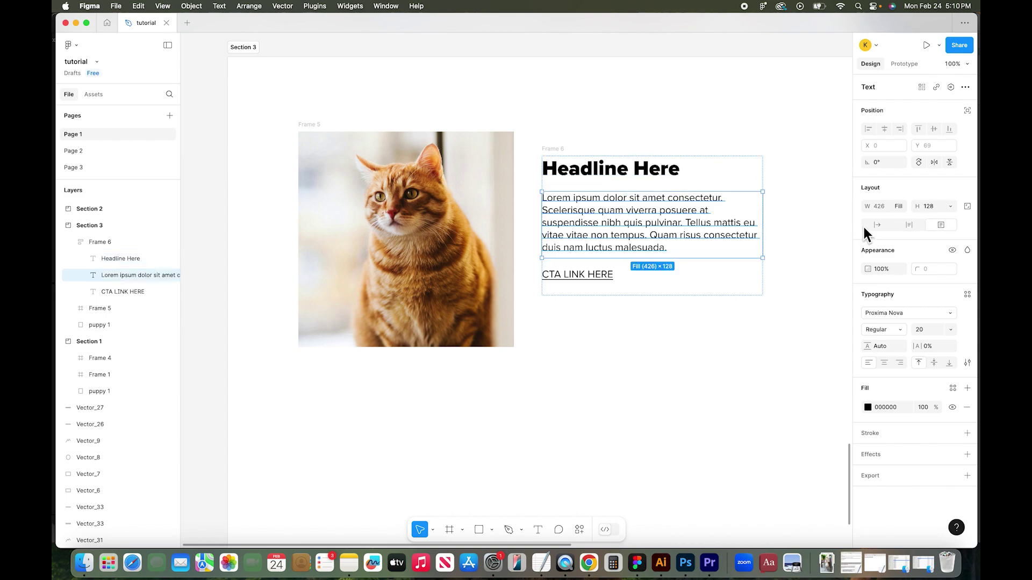
click(949, 205)
click(935, 219)
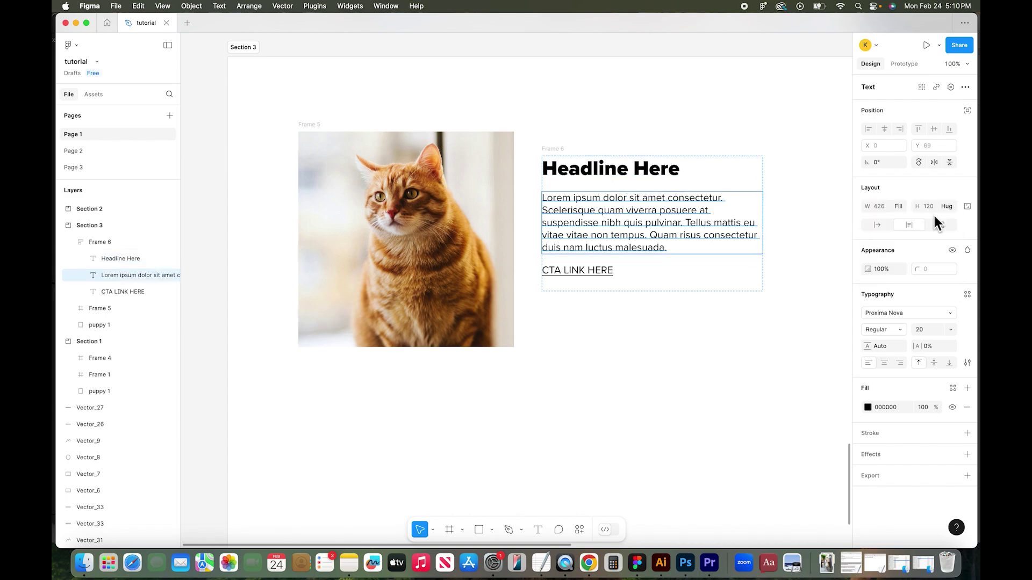
click(618, 272)
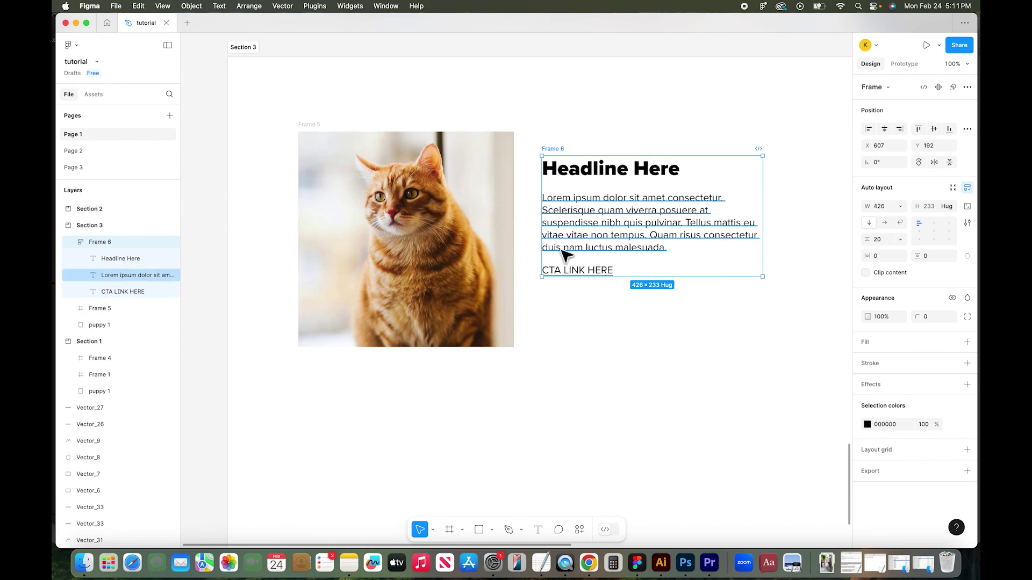
key(Escape)
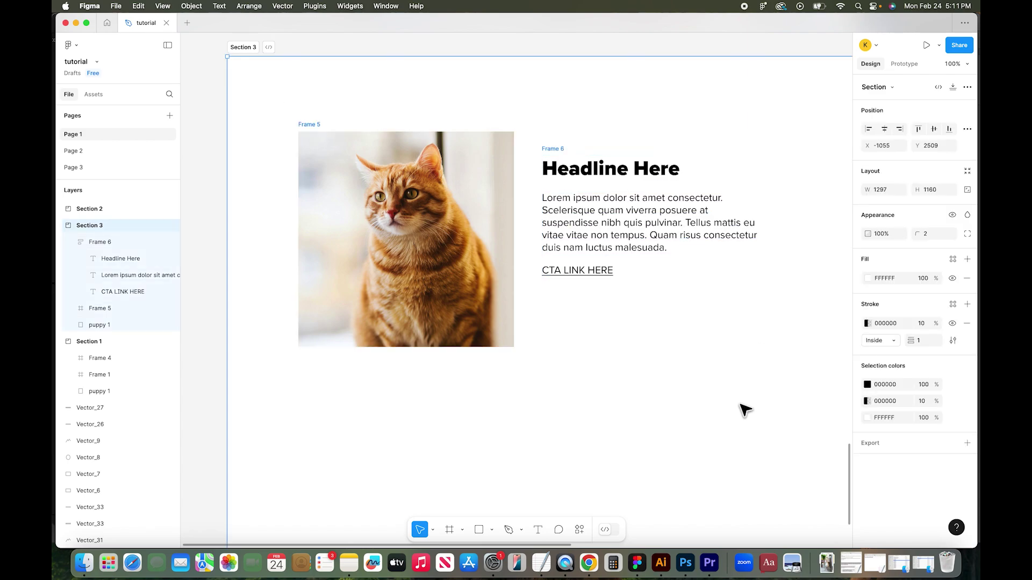
Step: Wrap the cat photo and Frame 6 in horizontal auto-layout Frame 7, nudged into place
drag(211, 124, 752, 350)
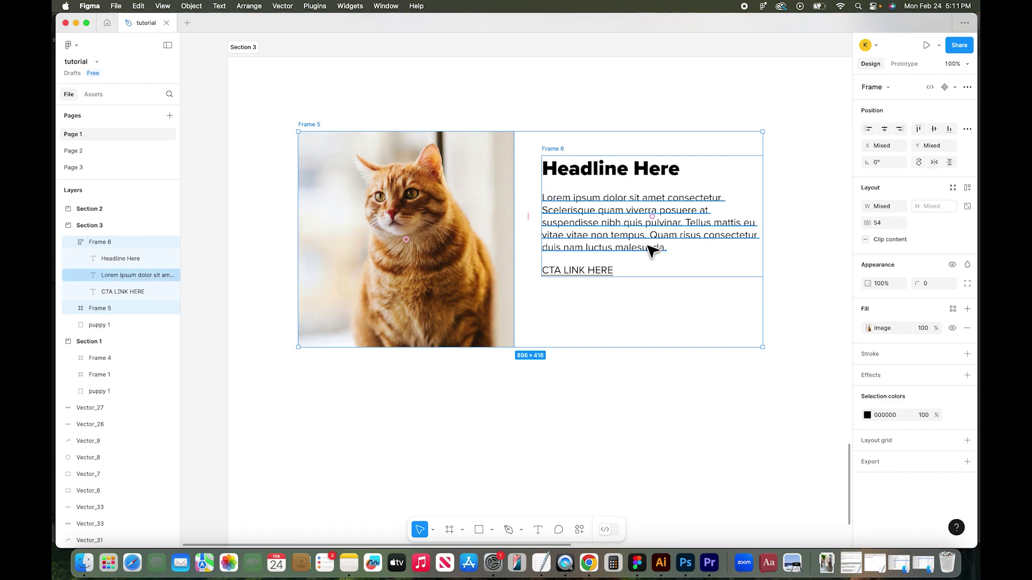
key(shift+a)
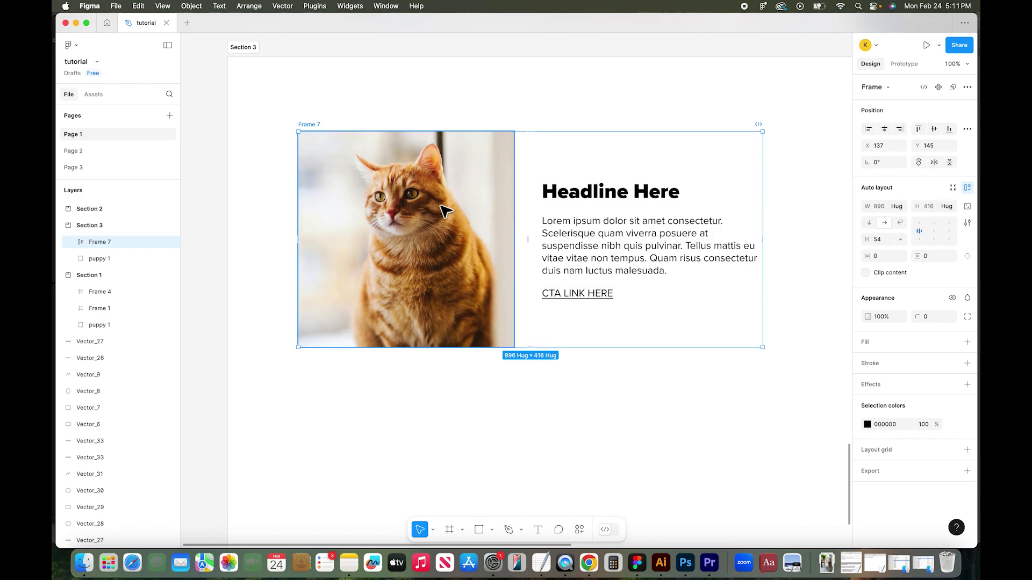
drag(306, 127, 337, 136)
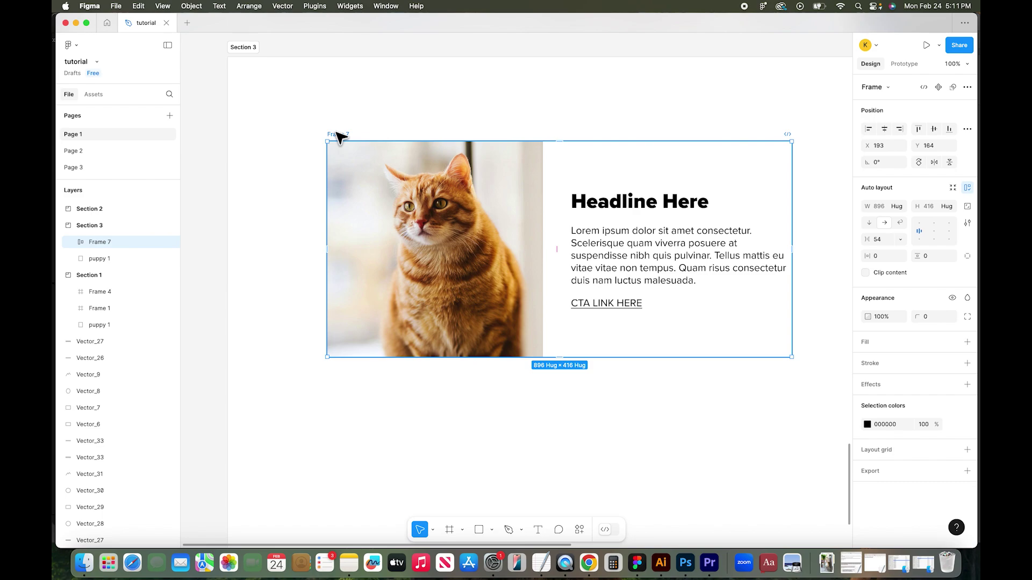
scroll(610, 250, down, 1)
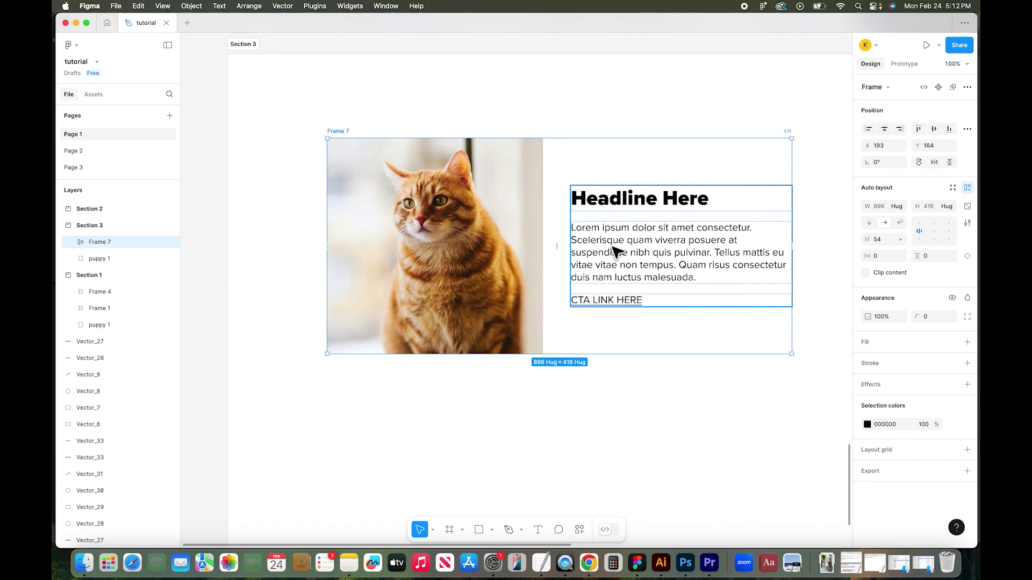
Step: Set Frame 7's horizontal and vertical padding to 40
click(877, 257)
text(40)
key(Return)
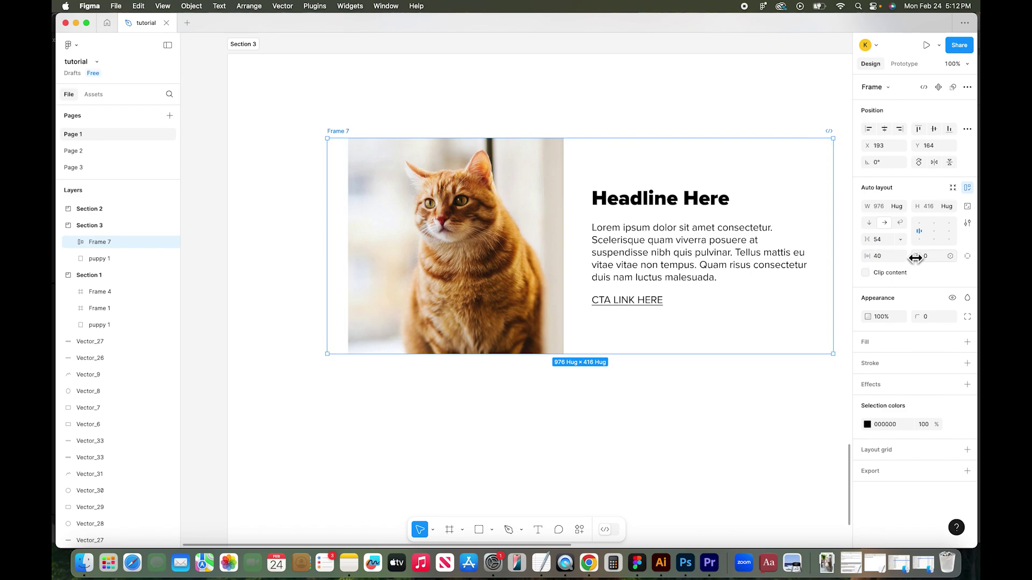
drag(916, 256, 926, 258)
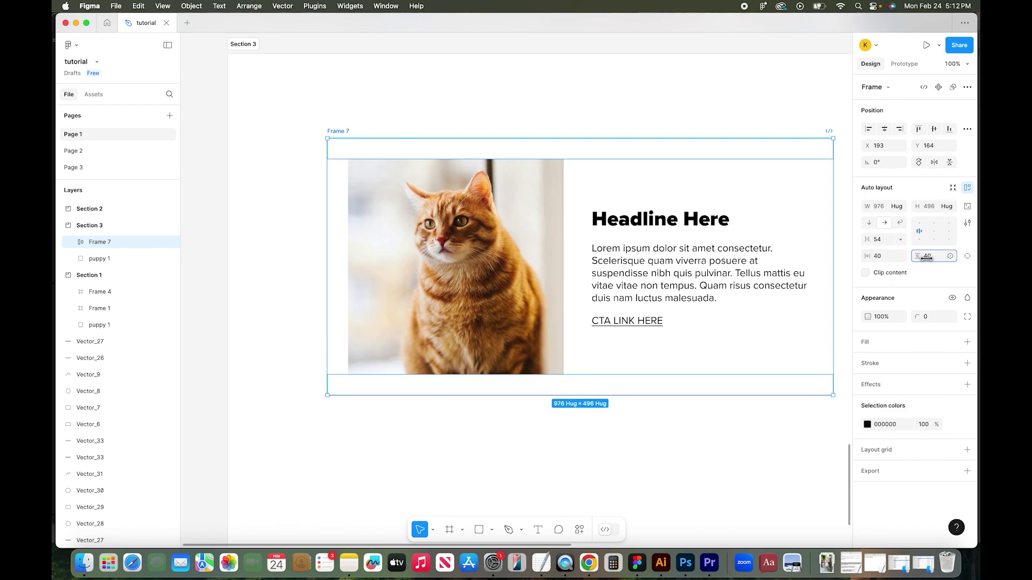
Step: Fill Frame 7 with light gray DFDFDF and give it a 20 corner radius
click(967, 342)
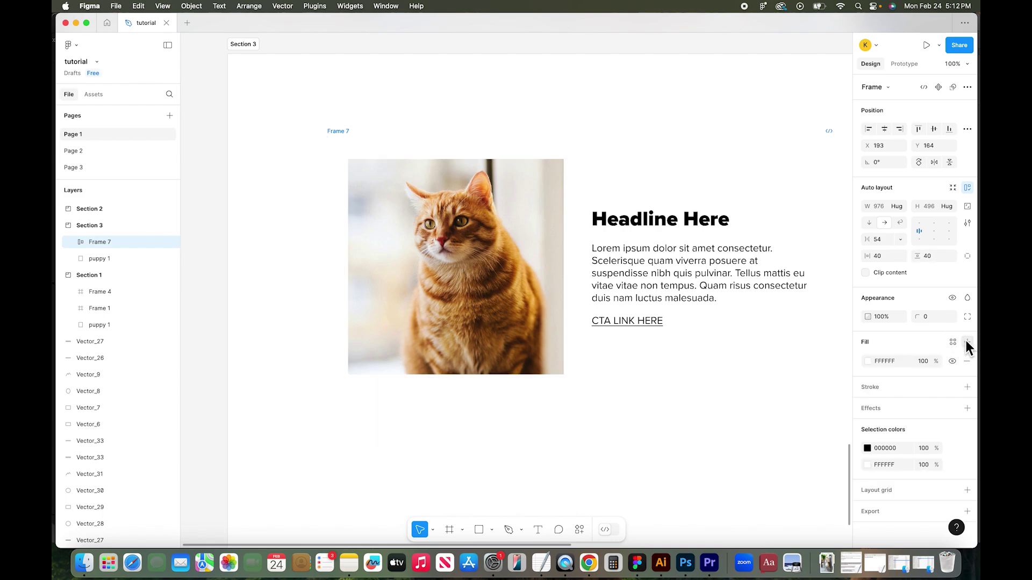
click(867, 360)
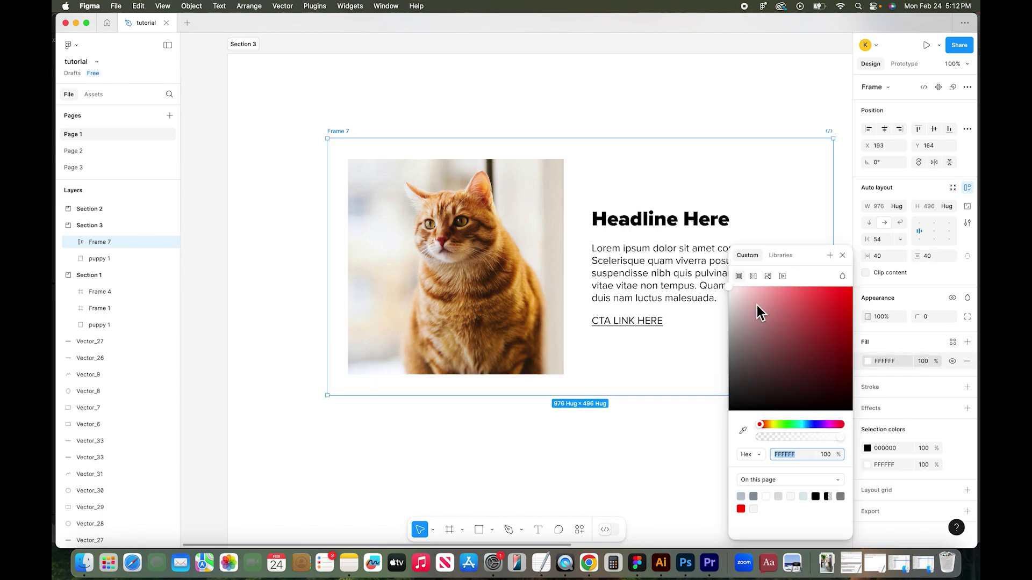
drag(727, 288, 727, 305)
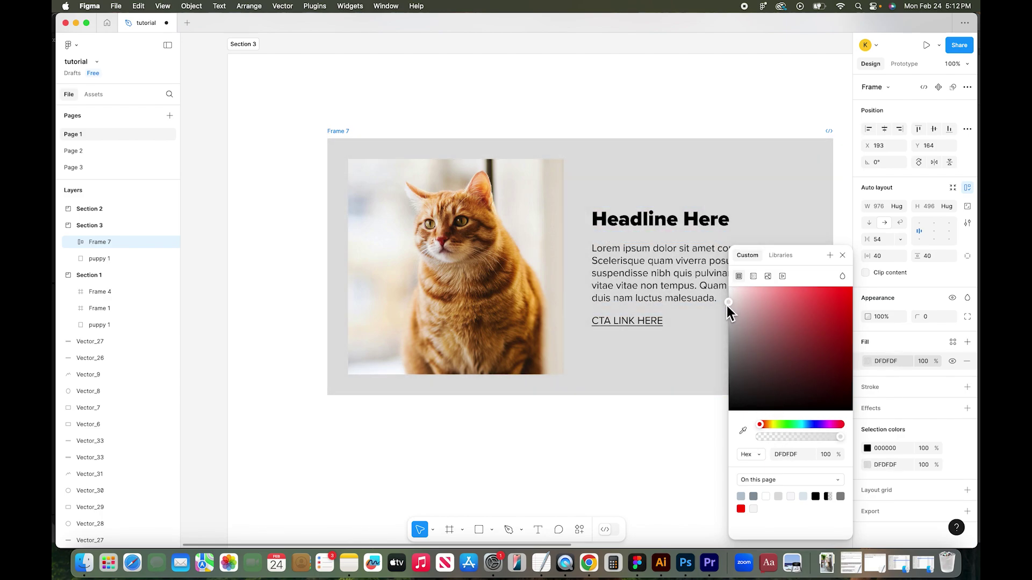
click(932, 334)
click(926, 318)
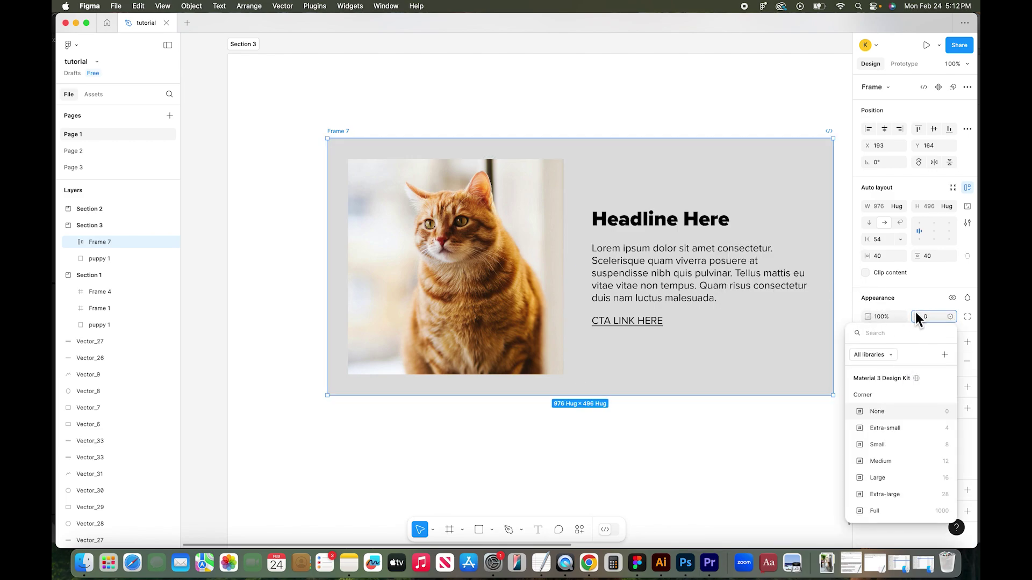
key(Escape)
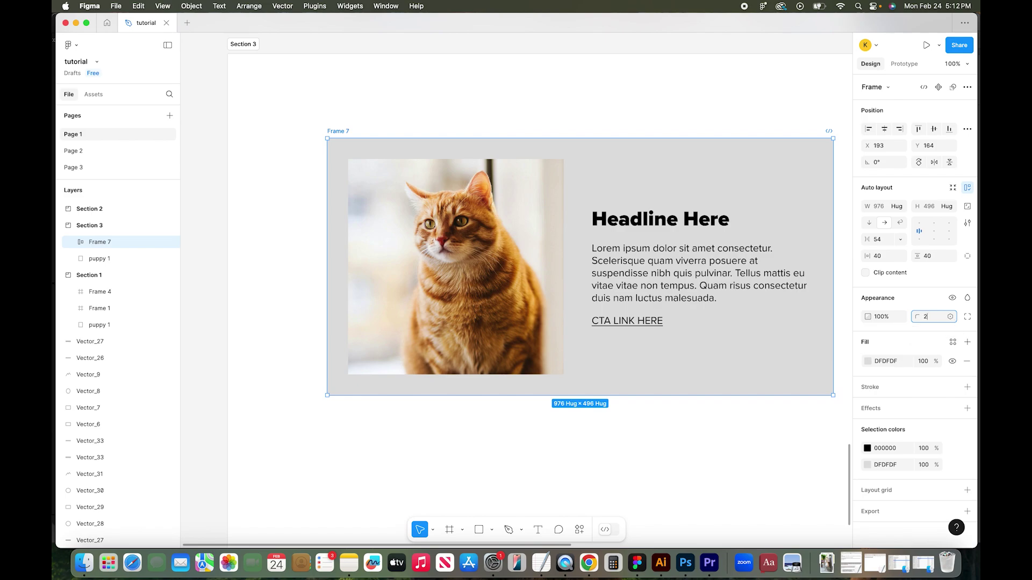
text(20)
key(Return)
scroll(805, 304, right, 3)
scroll(805, 304, up, 2)
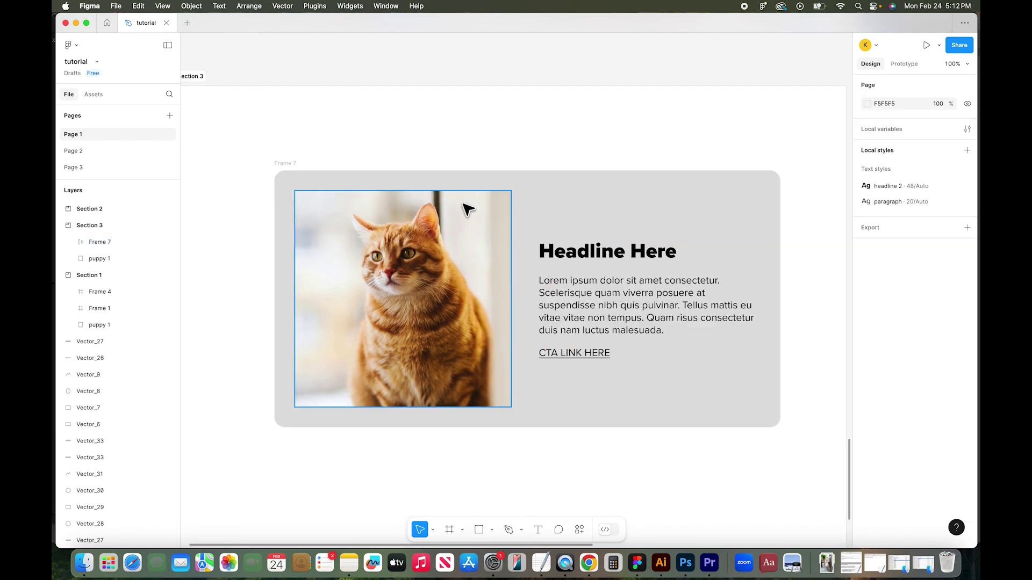
Step: Round the cat photo frame's corners to 20
click(468, 208)
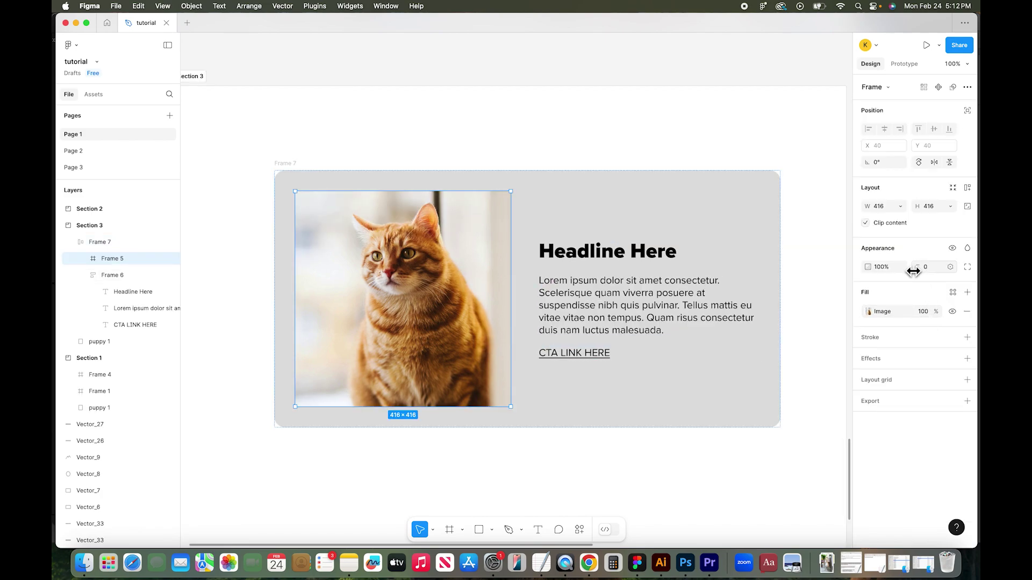
click(931, 269)
text(20)
key(Return)
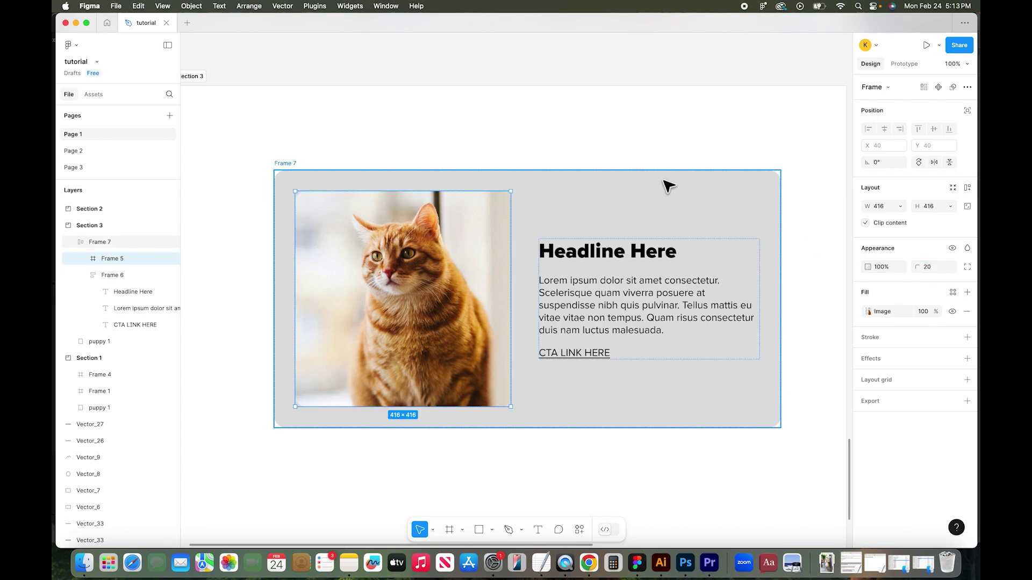
click(666, 184)
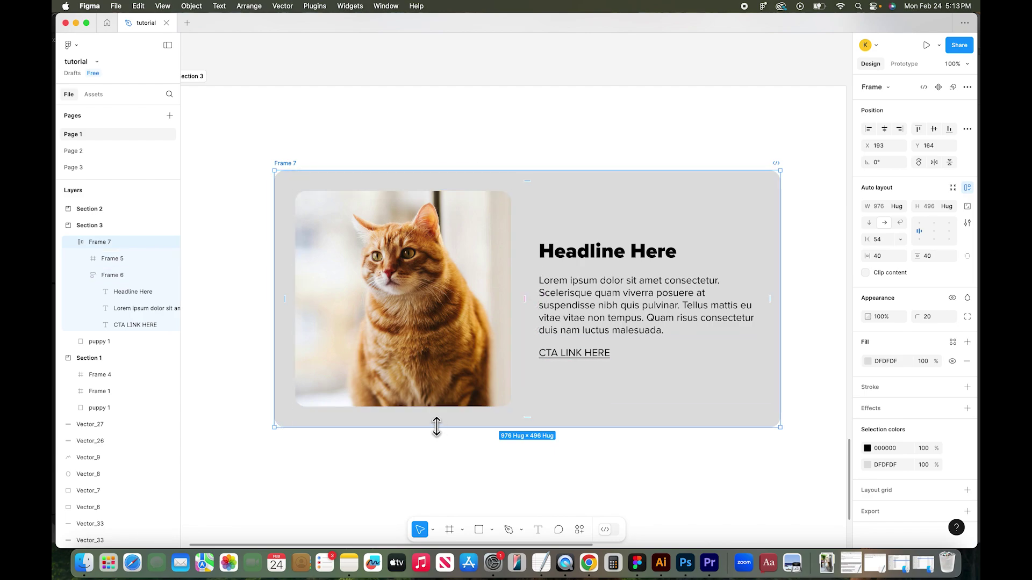
Step: Reduce the auto layout gap between the cat photo and the text from 54 to 40 px
click(538, 183)
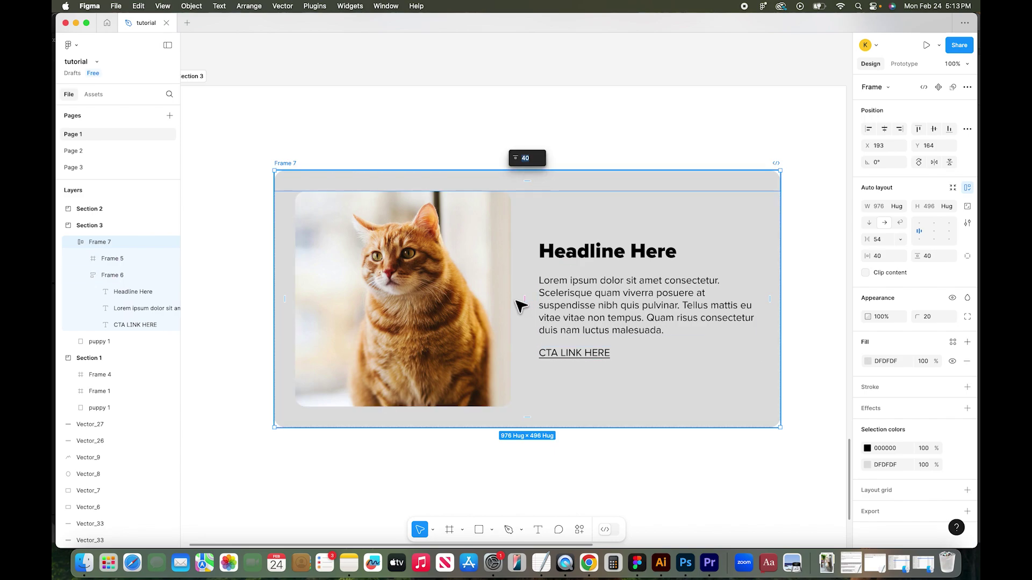
key(Escape)
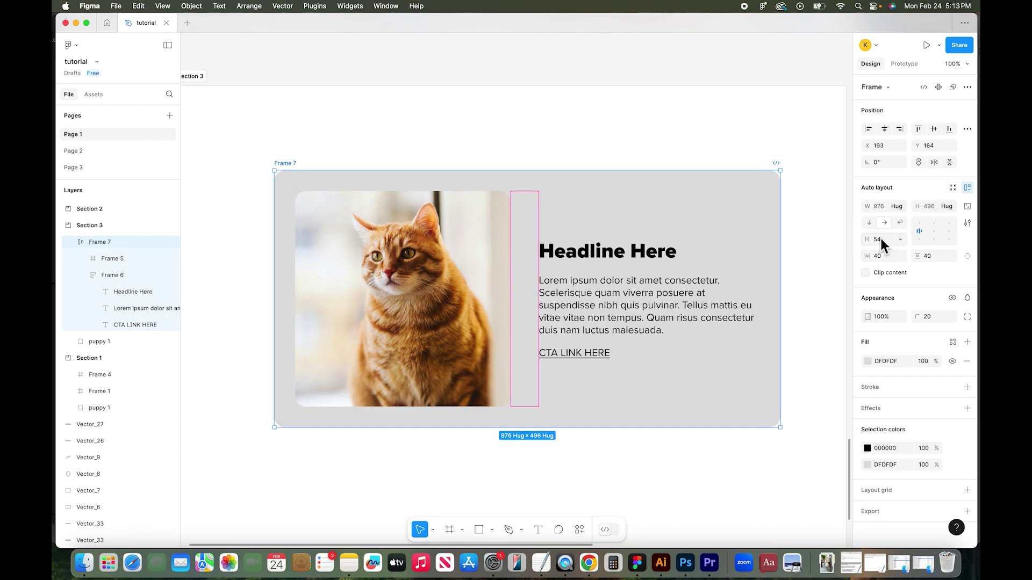
drag(867, 240, 860, 240)
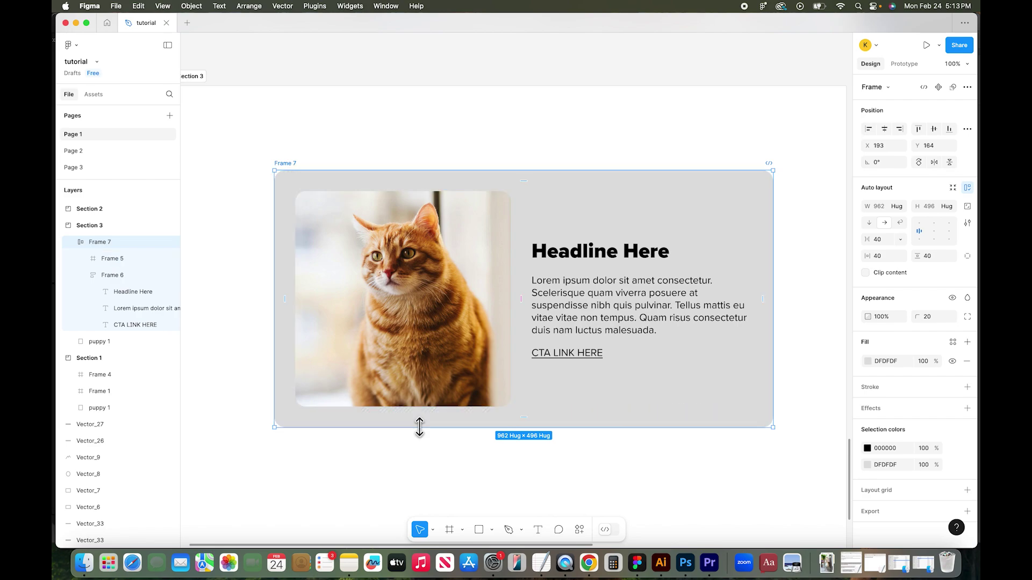
double_click(103, 242)
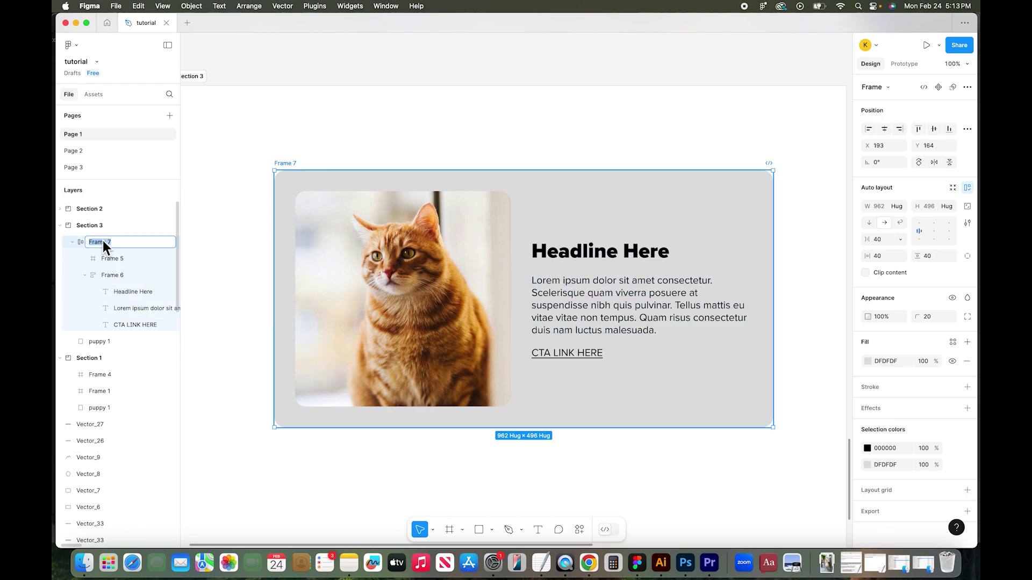
Step: Rename Frame 7, Frame 5 and Frame 6 to 'card', 'image' and 'text', then collapse 'card'
text(card)
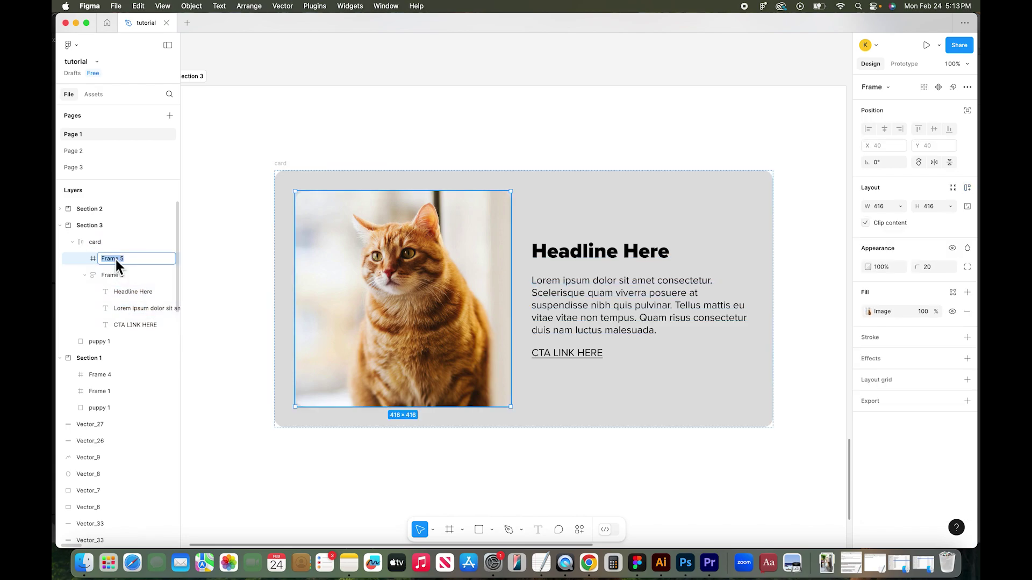
double_click(115, 260)
text(image)
double_click(112, 276)
text(text)
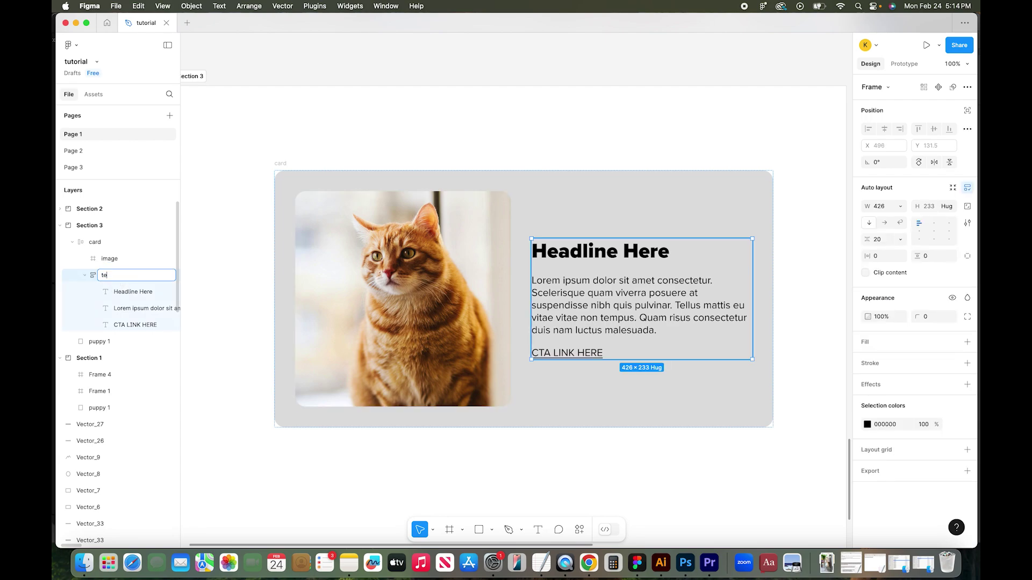
click(90, 241)
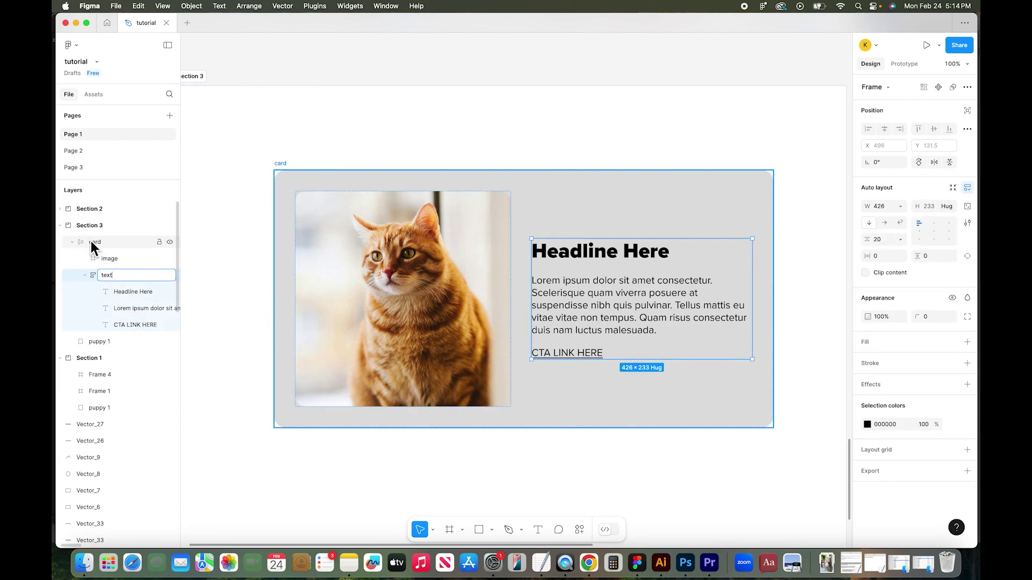
click(72, 242)
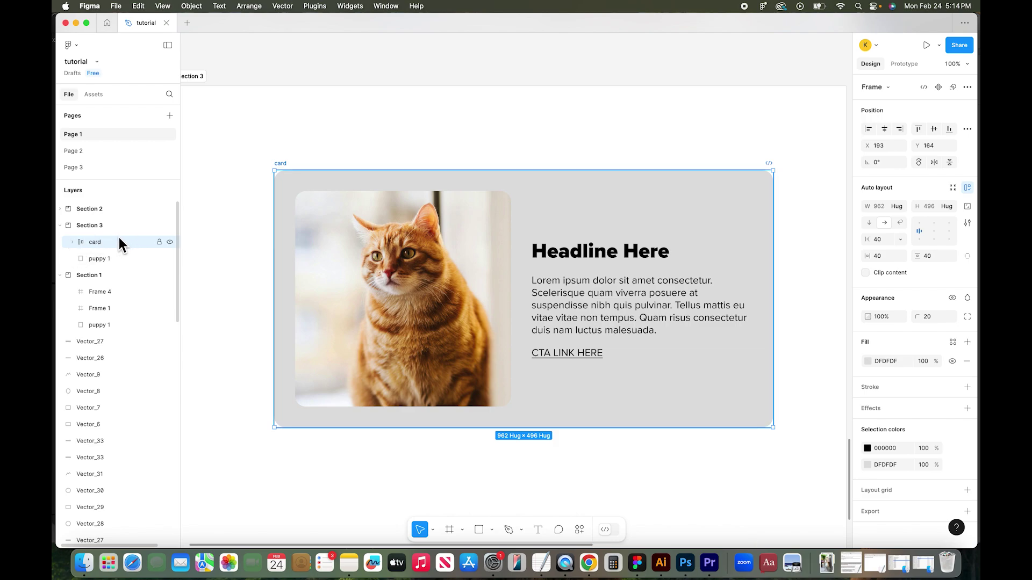
key(Escape)
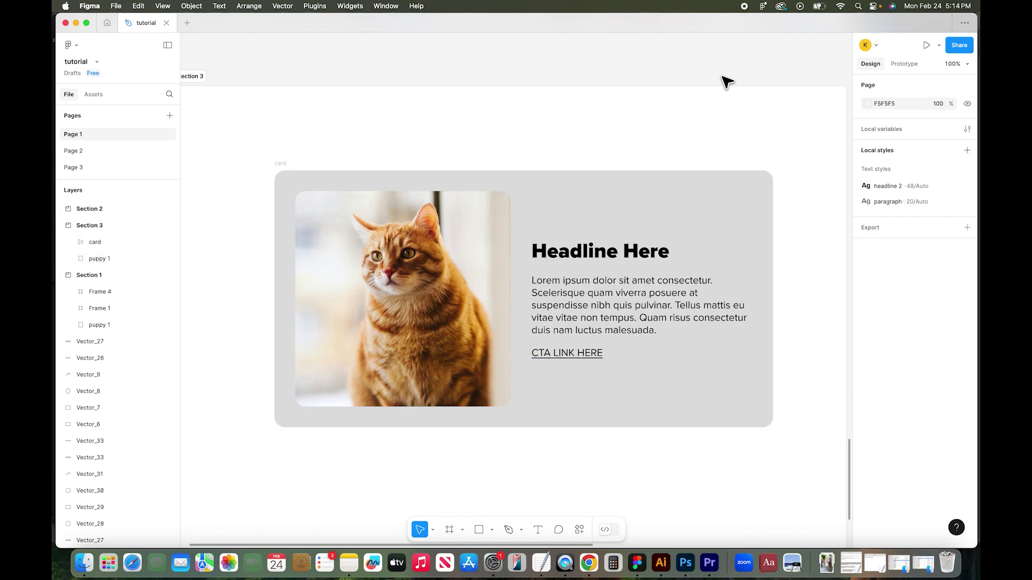